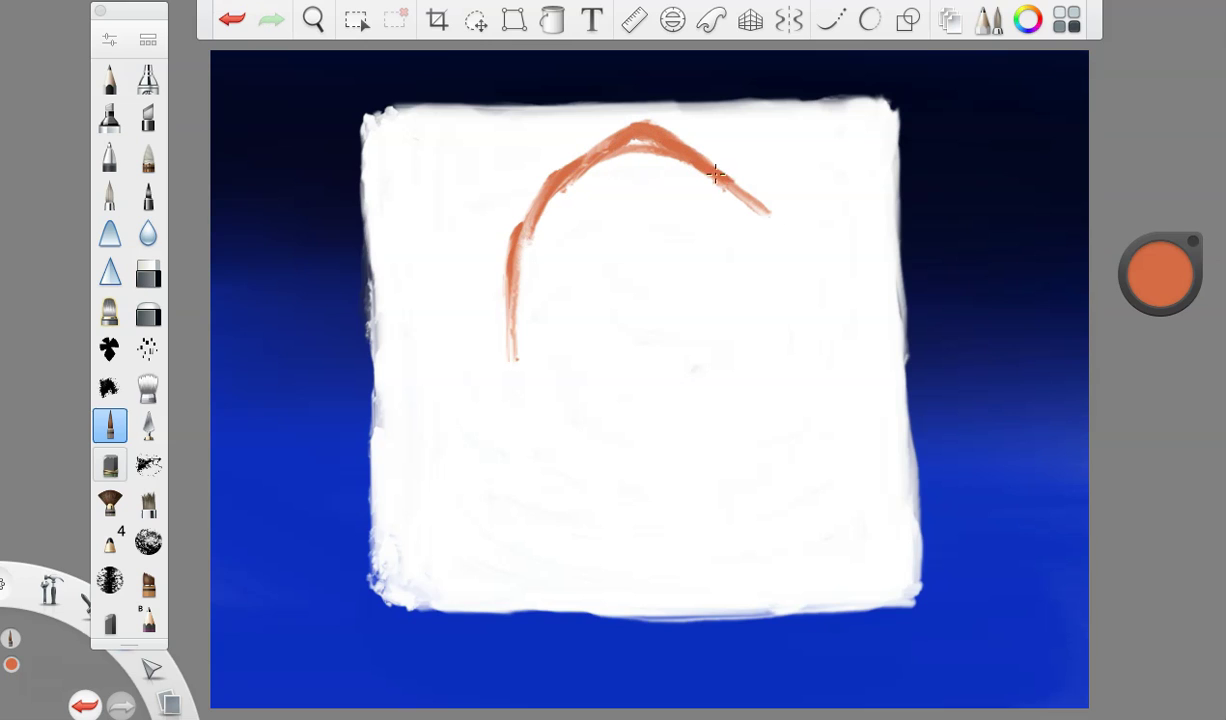
Complete the orange oval outline on the white panel by painting its remaining side and bottom edges
drag(716, 175, 781, 297)
mouse_move(507, 333)
mouse_down()
mouse_move(527, 413)
mouse_move(561, 465)
mouse_up()
mouse_move(777, 345)
mouse_down()
mouse_move(739, 424)
mouse_move(676, 484)
mouse_move(551, 466)
mouse_up()
drag(522, 420, 645, 487)
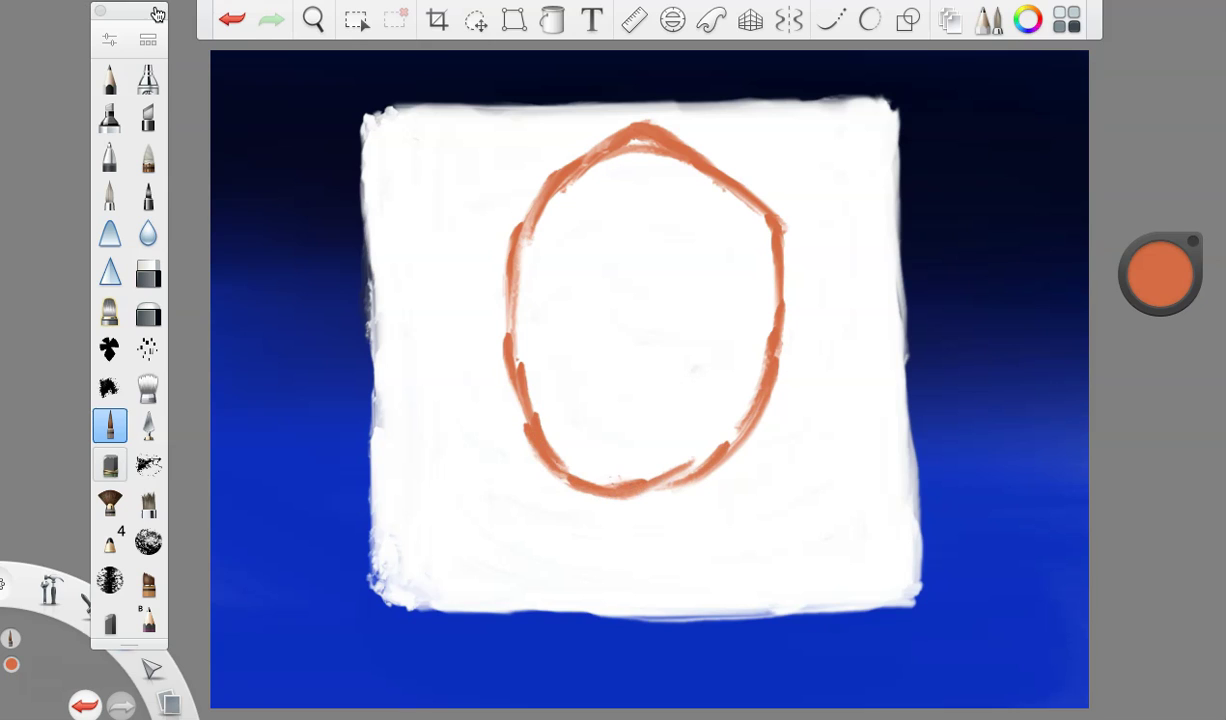
mouse_move(752, 348)
mouse_down()
mouse_move(700, 460)
mouse_move(588, 487)
mouse_move(625, 487)
mouse_up()
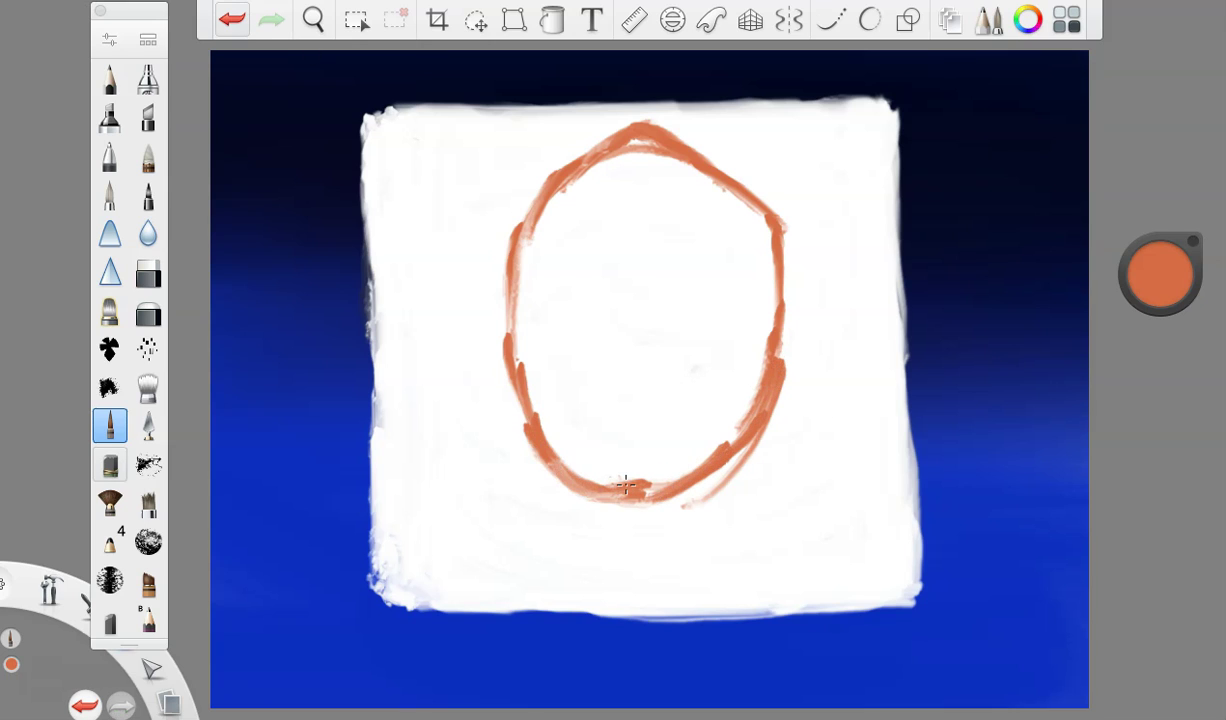
Add two orange neck lines below the oval and reinforce its lower and upper-right outline
drag(545, 455, 577, 569)
drag(722, 402, 706, 582)
mouse_move(505, 355)
mouse_down()
mouse_move(548, 468)
mouse_move(686, 481)
mouse_up()
drag(768, 210, 733, 190)
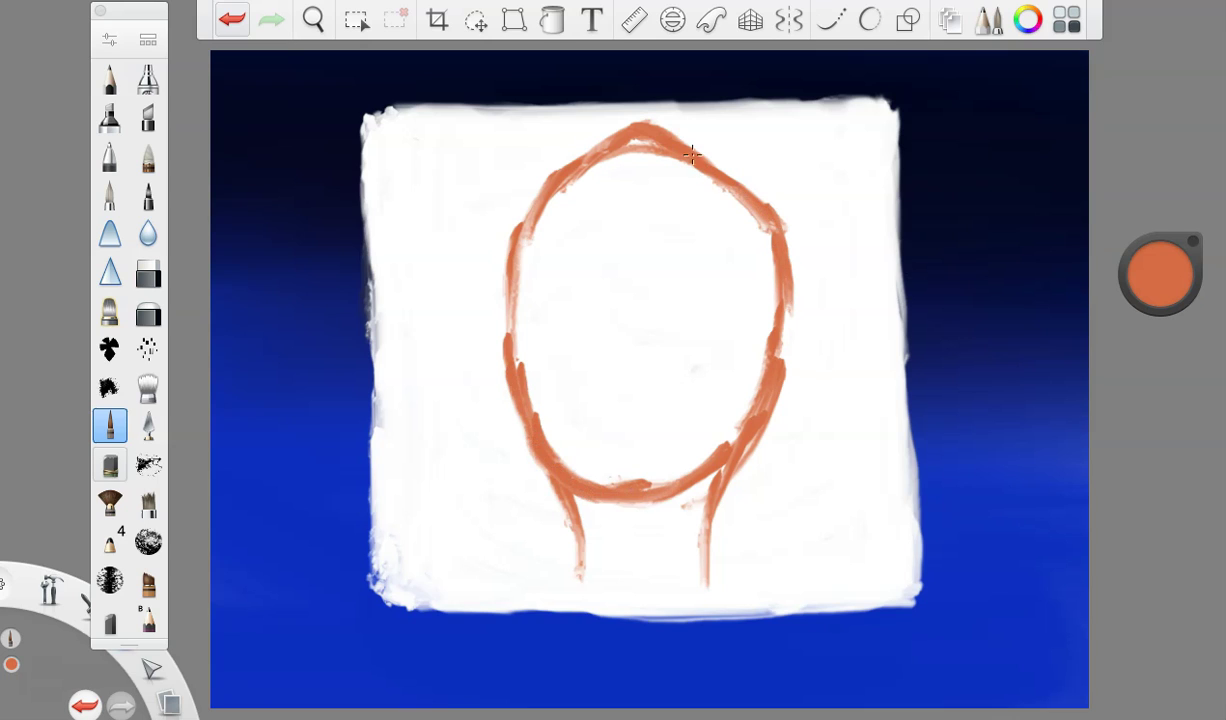
Thicken the oval's side outlines and close the base of the neck with a curved orange stroke
mouse_move(578, 166)
mouse_down()
mouse_move(517, 259)
mouse_move(515, 408)
mouse_up()
drag(533, 359, 562, 465)
drag(517, 385, 547, 477)
drag(510, 360, 539, 460)
mouse_move(781, 262)
mouse_down()
mouse_move(766, 408)
mouse_move(735, 456)
mouse_move(664, 498)
mouse_move(541, 455)
mouse_up()
mouse_move(710, 455)
mouse_down()
mouse_move(700, 560)
mouse_move(624, 621)
mouse_up()
mouse_move(556, 505)
mouse_down()
mouse_move(600, 604)
mouse_move(632, 600)
mouse_up()
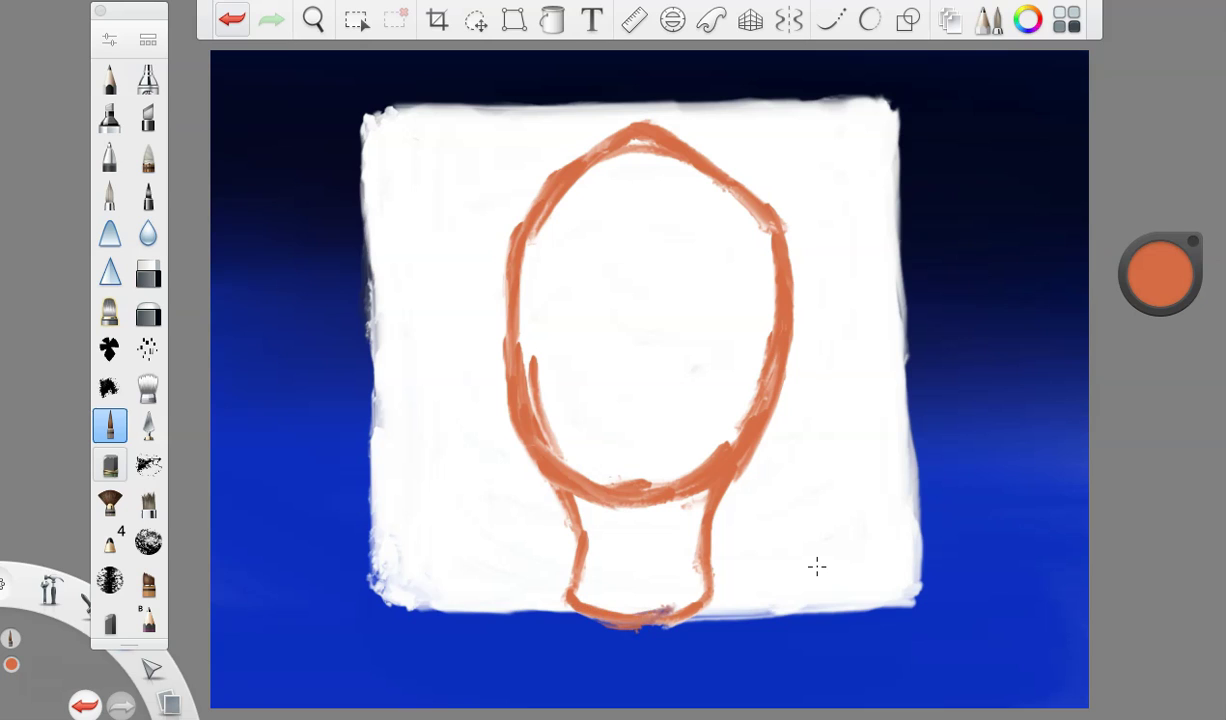
Fill the oval's interior with a lighter orange using an enlarged Small Rigger brush
drag(1166, 290, 1168, 205)
click(109, 39)
drag(240, 330, 261, 331)
click(202, 78)
mouse_move(632, 150)
mouse_down()
mouse_move(589, 183)
mouse_move(682, 143)
mouse_move(572, 204)
mouse_move(606, 171)
mouse_move(530, 281)
mouse_move(586, 194)
mouse_move(701, 169)
mouse_move(733, 218)
mouse_move(603, 180)
mouse_move(668, 174)
mouse_move(765, 273)
mouse_move(739, 427)
mouse_move(648, 490)
mouse_move(598, 475)
mouse_move(547, 417)
mouse_move(592, 451)
mouse_move(718, 452)
mouse_up()
mouse_move(612, 180)
mouse_down()
mouse_move(725, 241)
mouse_move(739, 293)
mouse_move(645, 206)
mouse_move(528, 268)
mouse_move(530, 405)
mouse_move(690, 420)
mouse_move(729, 375)
mouse_move(651, 241)
mouse_move(630, 238)
mouse_move(621, 257)
mouse_move(633, 219)
mouse_move(566, 350)
mouse_move(553, 438)
mouse_move(684, 274)
mouse_move(672, 452)
mouse_move(575, 397)
mouse_move(604, 420)
mouse_up()
Blend paler peach and salmon strokes over the middle of the oval
drag(1160, 274, 1159, 190)
drag(630, 252, 654, 378)
mouse_move(628, 420)
mouse_down()
mouse_move(595, 387)
mouse_move(632, 386)
mouse_move(656, 324)
mouse_move(647, 251)
mouse_move(573, 319)
mouse_move(604, 250)
mouse_move(570, 410)
mouse_up()
drag(1150, 238, 1152, 262)
mouse_move(627, 427)
mouse_down()
mouse_move(717, 285)
mouse_move(696, 178)
mouse_move(562, 214)
mouse_up()
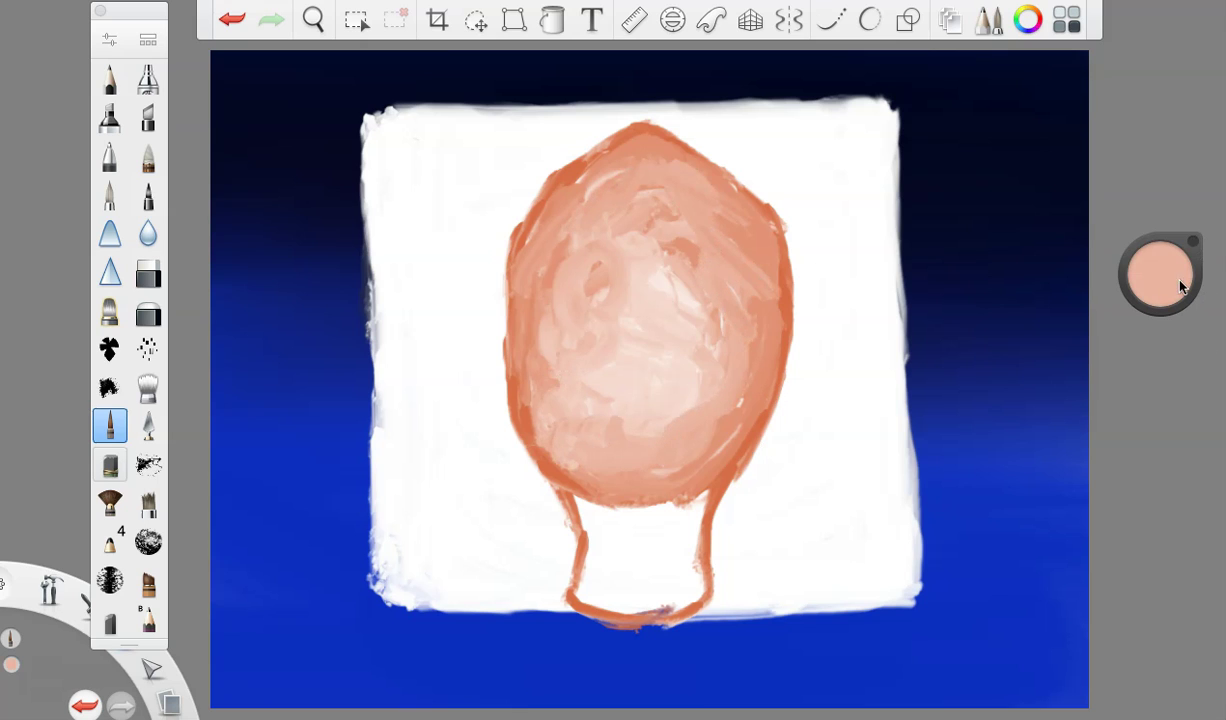
Paint a pale pink highlight in the oval's middle and whiten its centre
drag(1182, 287, 1177, 186)
mouse_move(605, 255)
mouse_down()
mouse_move(638, 285)
mouse_move(632, 345)
mouse_move(577, 305)
mouse_up()
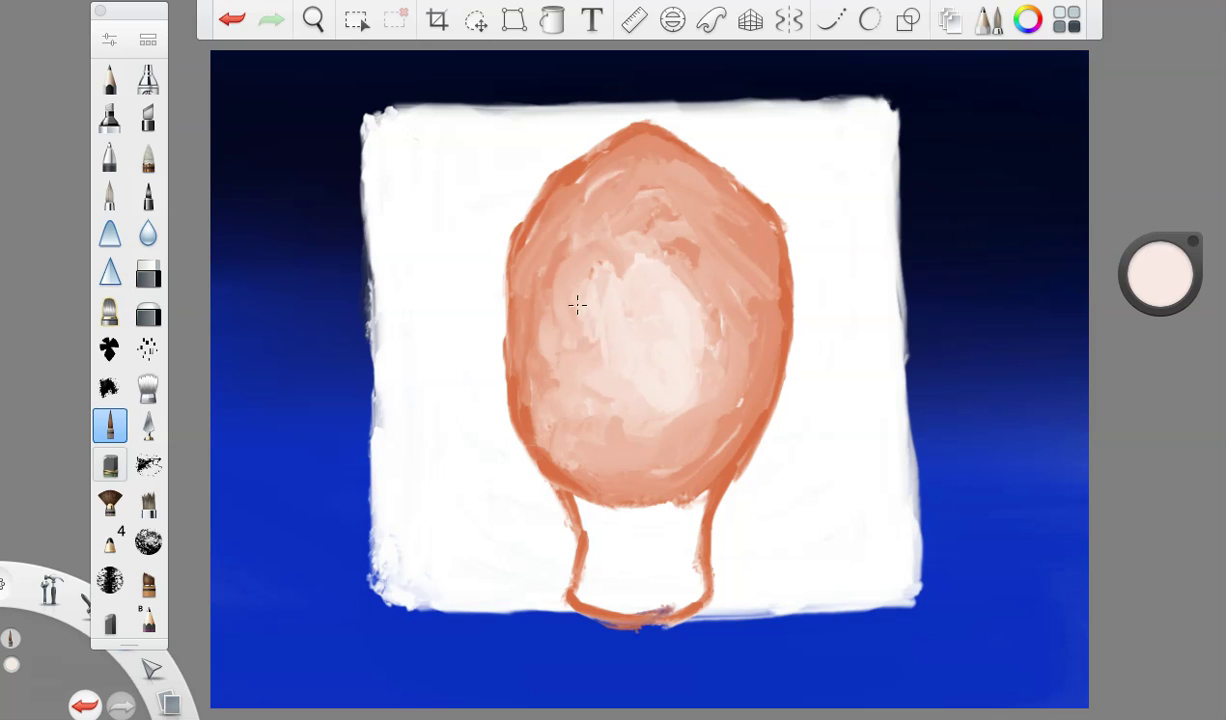
drag(1150, 284, 1152, 240)
mouse_move(629, 290)
mouse_down()
mouse_move(662, 328)
mouse_move(638, 279)
mouse_move(612, 320)
mouse_move(638, 350)
mouse_up()
Soften the white centre's edges with pale pink strokes and repaint a smaller white core
click(1160, 275)
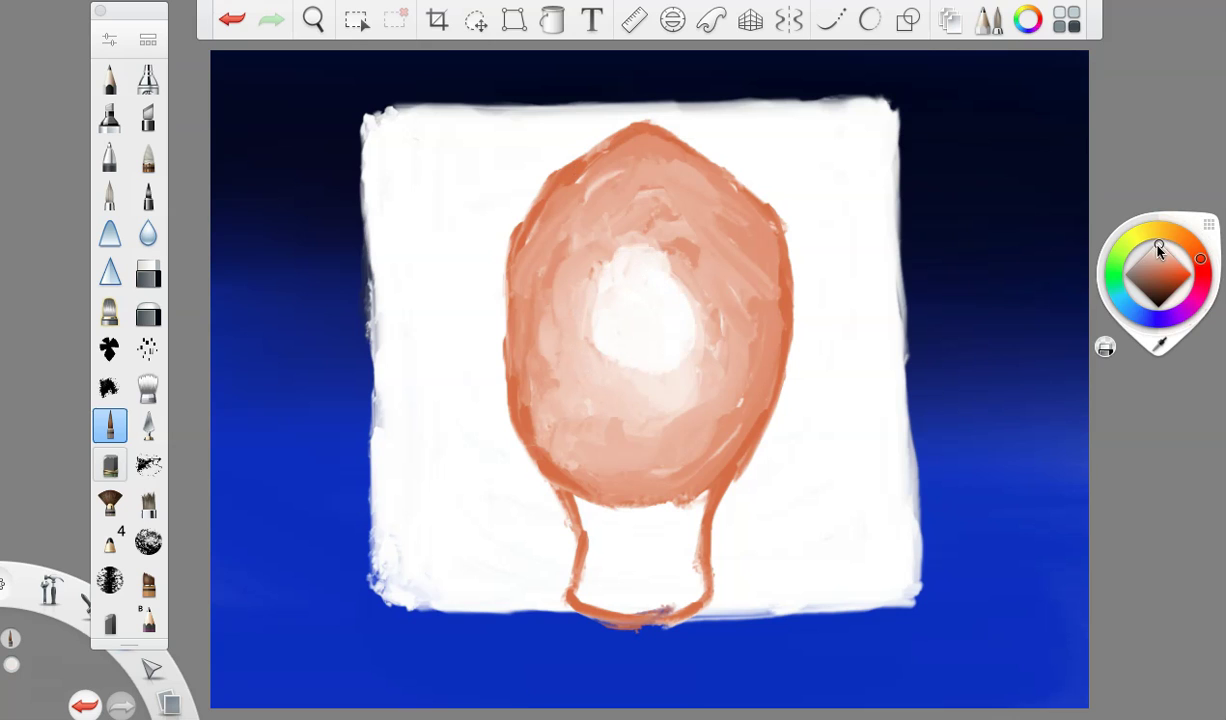
drag(1160, 253, 1161, 255)
mouse_move(602, 325)
mouse_down()
mouse_move(662, 380)
mouse_move(632, 261)
mouse_move(594, 342)
mouse_up()
drag(1155, 272, 1152, 224)
drag(575, 240, 613, 314)
drag(1160, 282, 1160, 245)
mouse_move(605, 270)
mouse_down()
mouse_move(651, 317)
mouse_move(668, 316)
mouse_up()
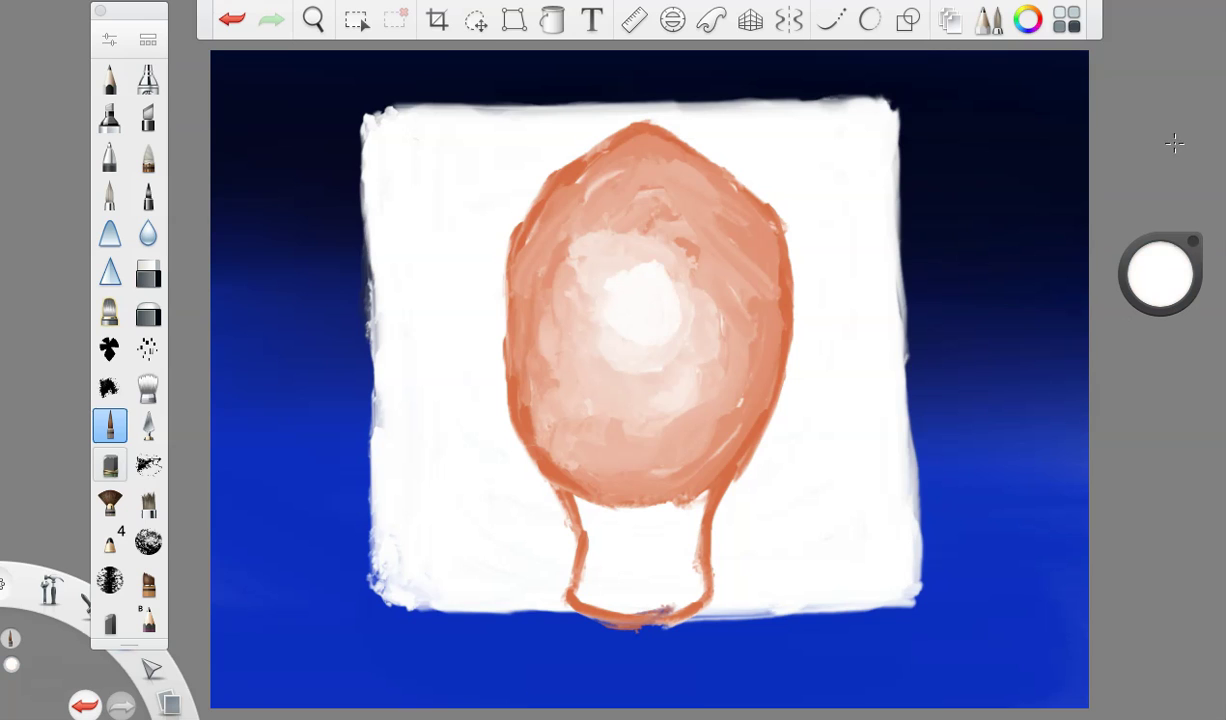
Paint white dots at the oval's top, bottom, left and right edges and enlarge the white centre circle
drag(638, 151, 654, 157)
drag(636, 472, 642, 486)
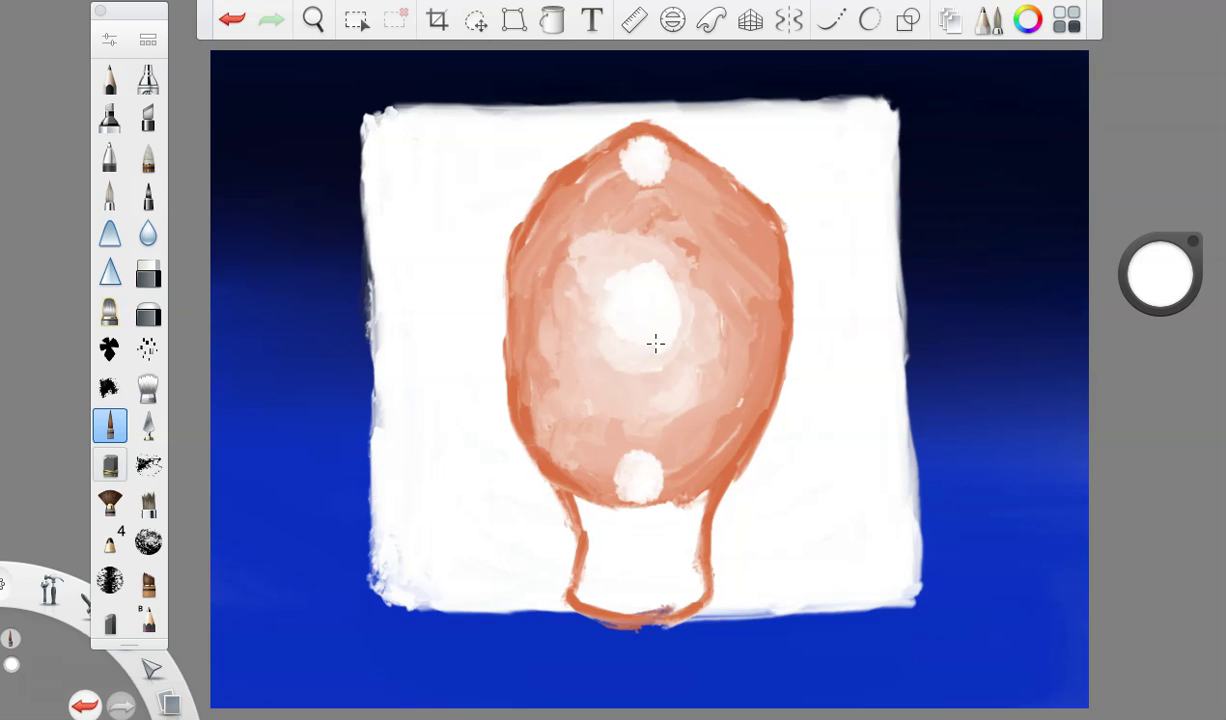
drag(638, 279, 651, 321)
drag(512, 312, 520, 316)
drag(742, 292, 769, 315)
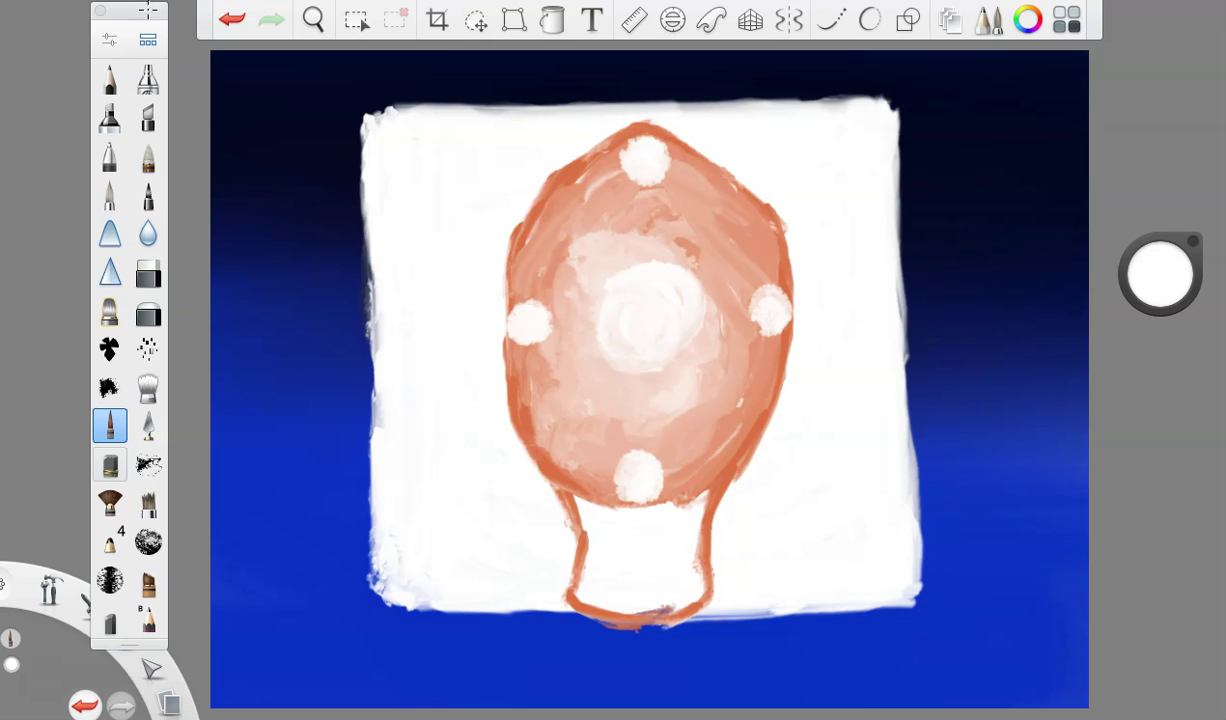
Connect the four outer white dots with thin white lines in a diamond, using a brush size of 13.7
click(110, 39)
drag(272, 331, 242, 331)
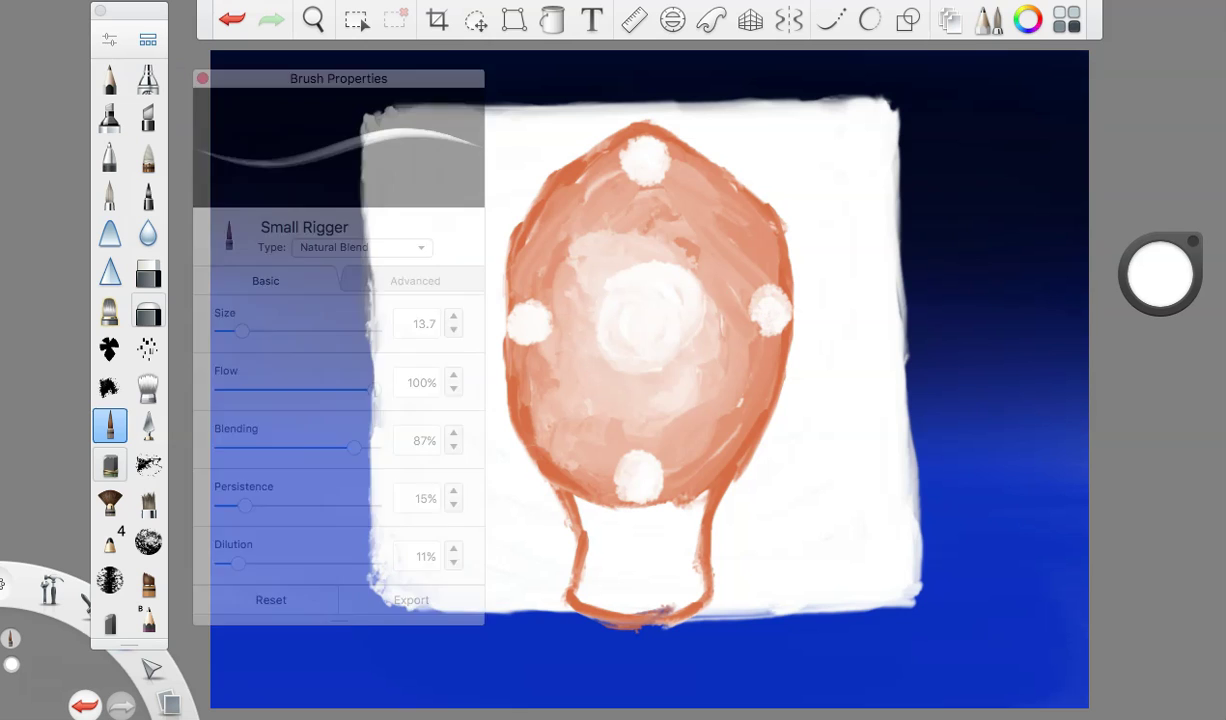
mouse_move(635, 156)
mouse_down()
mouse_move(545, 240)
mouse_move(524, 320)
mouse_move(540, 385)
mouse_move(624, 470)
mouse_up()
mouse_move(765, 318)
mouse_down()
mouse_move(728, 393)
mouse_move(635, 485)
mouse_up()
mouse_move(640, 155)
mouse_down()
mouse_move(705, 207)
mouse_move(762, 288)
mouse_up()
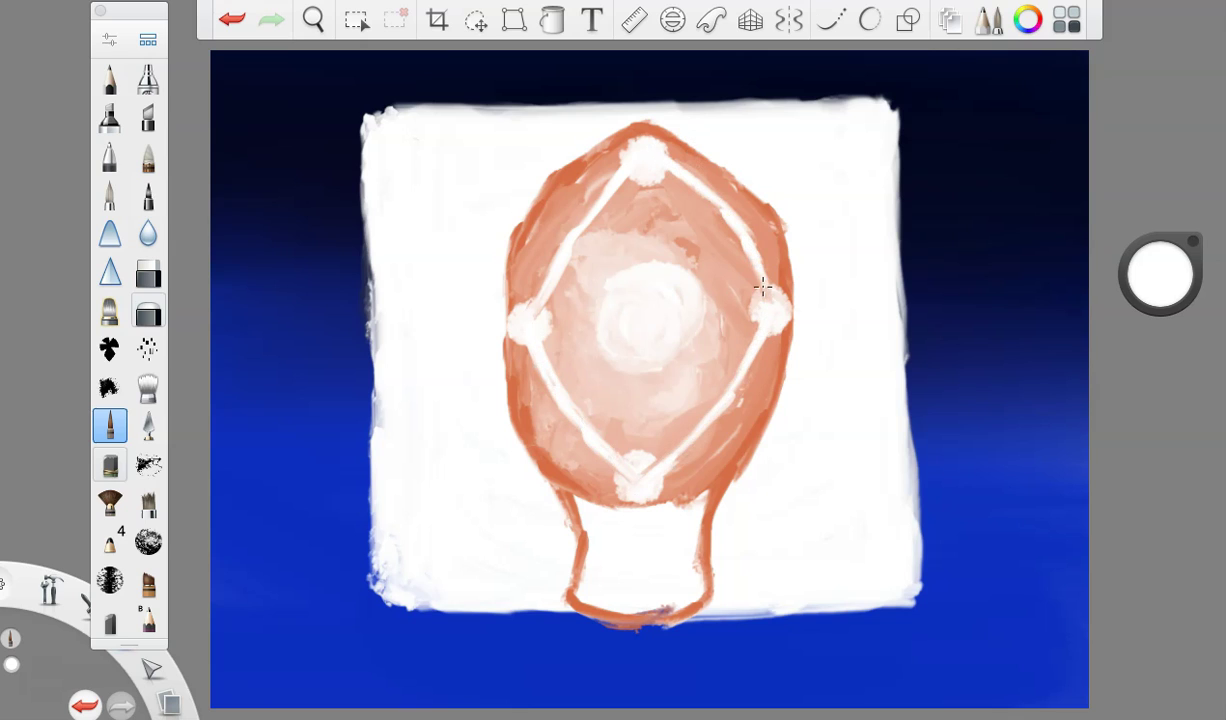
Outline the white centre circle with a thick black ring, undoing a stray stroke
mouse_move(1150, 275)
click(1159, 307)
mouse_move(632, 267)
mouse_down()
mouse_move(670, 266)
mouse_move(694, 288)
mouse_move(684, 342)
mouse_move(640, 374)
mouse_move(605, 345)
mouse_move(604, 299)
mouse_up()
mouse_move(604, 299)
mouse_down()
mouse_move(640, 254)
mouse_move(617, 285)
mouse_move(609, 342)
mouse_move(662, 367)
mouse_up()
click(232, 19)
mouse_move(645, 276)
mouse_down()
mouse_move(684, 283)
mouse_move(680, 340)
mouse_up()
Repaint the area around the black ring with salmon pink strokes
click(1164, 258)
mouse_move(661, 267)
mouse_down()
mouse_move(638, 257)
mouse_move(688, 261)
mouse_move(704, 282)
mouse_move(704, 335)
mouse_up()
click(230, 18)
drag(665, 250, 588, 258)
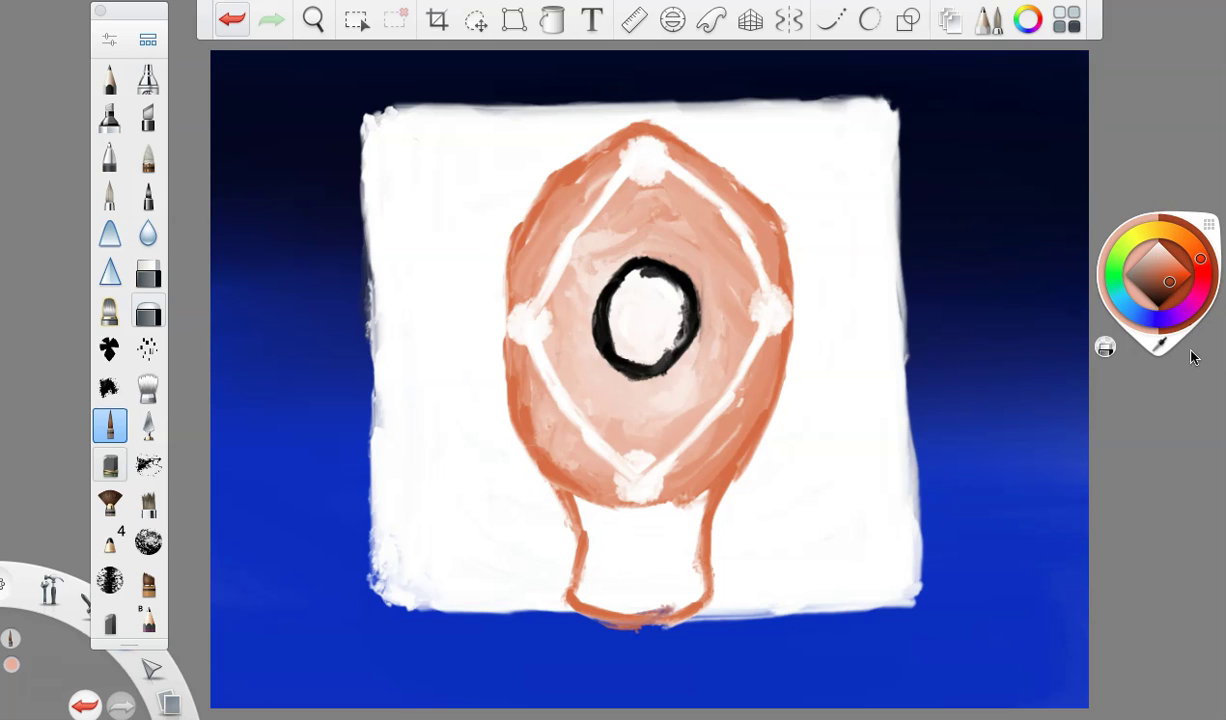
Fill the black ring with dark brown and build up reddish-brown and orange highlights on its left side
click(1163, 287)
drag(1163, 287, 1160, 432)
mouse_move(645, 265)
mouse_down()
mouse_move(678, 310)
mouse_move(632, 256)
mouse_move(595, 282)
mouse_move(590, 310)
mouse_move(617, 300)
mouse_move(625, 362)
mouse_up()
drag(1145, 262, 1150, 232)
mouse_move(600, 272)
mouse_down()
mouse_move(640, 315)
mouse_move(622, 335)
mouse_move(642, 318)
mouse_move(638, 298)
mouse_move(622, 320)
mouse_up()
drag(1166, 275, 1167, 256)
mouse_move(594, 269)
mouse_down()
mouse_move(615, 330)
mouse_move(595, 350)
mouse_move(585, 275)
mouse_up()
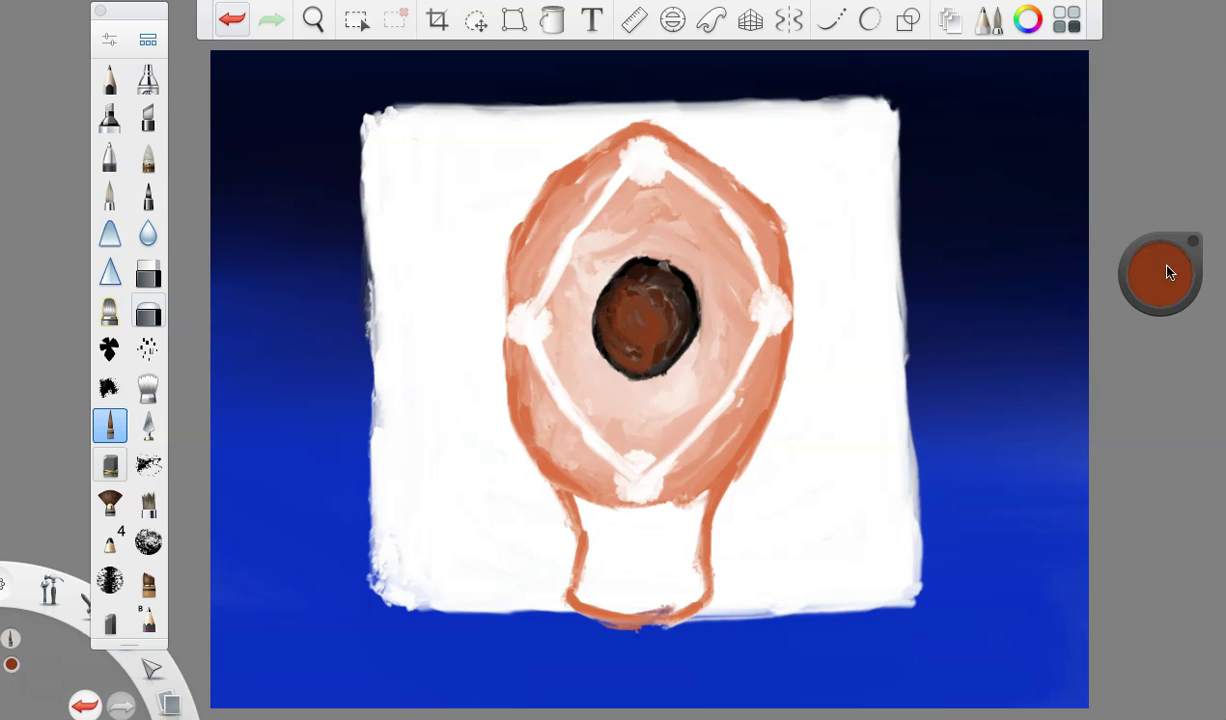
drag(1168, 272, 1165, 250)
mouse_move(595, 275)
mouse_down()
mouse_move(600, 320)
mouse_move(625, 337)
mouse_up()
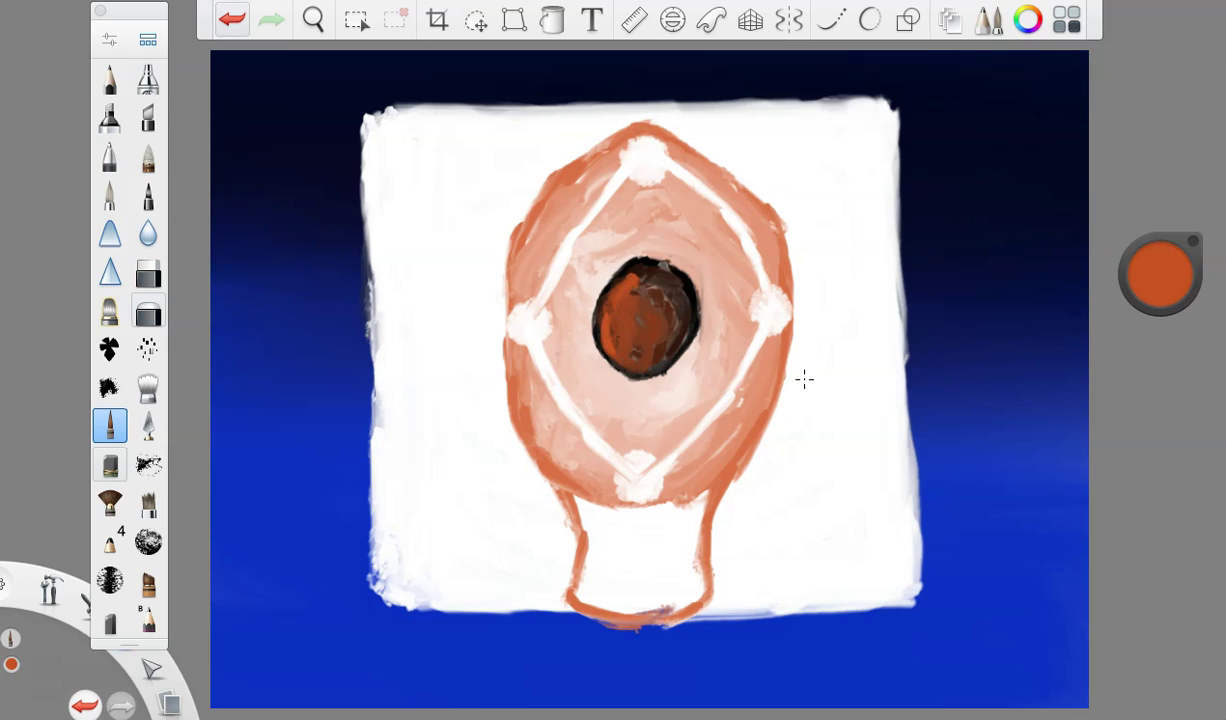
Go over the oval's outline and the neck's left edge and base with dark brown
drag(1155, 291, 1152, 335)
mouse_move(505, 338)
mouse_down()
mouse_move(508, 420)
mouse_move(620, 515)
mouse_move(718, 482)
mouse_up()
drag(610, 500, 500, 422)
mouse_move(553, 177)
mouse_down()
mouse_move(500, 290)
mouse_move(513, 397)
mouse_up()
mouse_move(786, 260)
mouse_down()
mouse_move(795, 360)
mouse_move(770, 425)
mouse_move(693, 500)
mouse_up()
mouse_move(545, 182)
mouse_down()
mouse_move(578, 128)
mouse_move(615, 110)
mouse_move(757, 200)
mouse_up()
drag(545, 475, 626, 612)
Fill the left part of the neck with brown tones using a brush size of 20.8
drag(1160, 268, 1157, 212)
click(109, 40)
drag(243, 334, 253, 334)
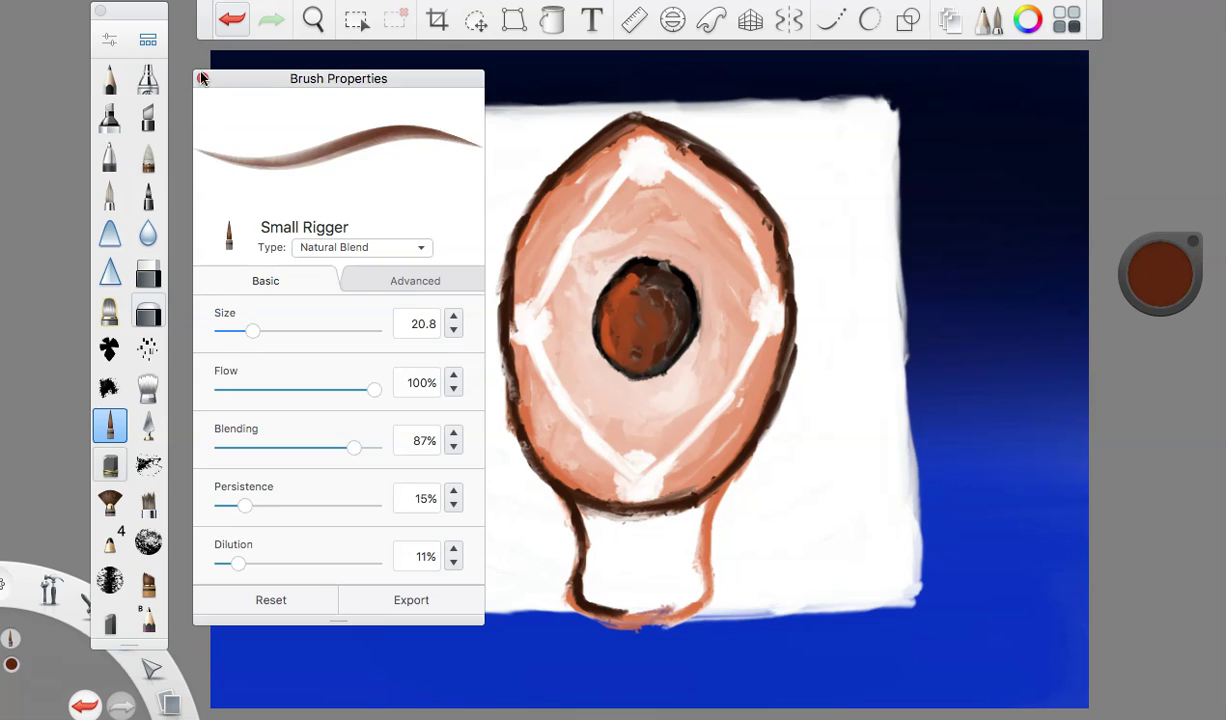
click(202, 79)
mouse_move(582, 500)
mouse_down()
mouse_move(588, 585)
mouse_move(600, 490)
mouse_move(610, 588)
mouse_up()
drag(1165, 268, 1171, 240)
mouse_move(605, 488)
mouse_down()
mouse_move(625, 520)
mouse_move(605, 565)
mouse_move(665, 601)
mouse_move(599, 514)
mouse_move(636, 600)
mouse_up()
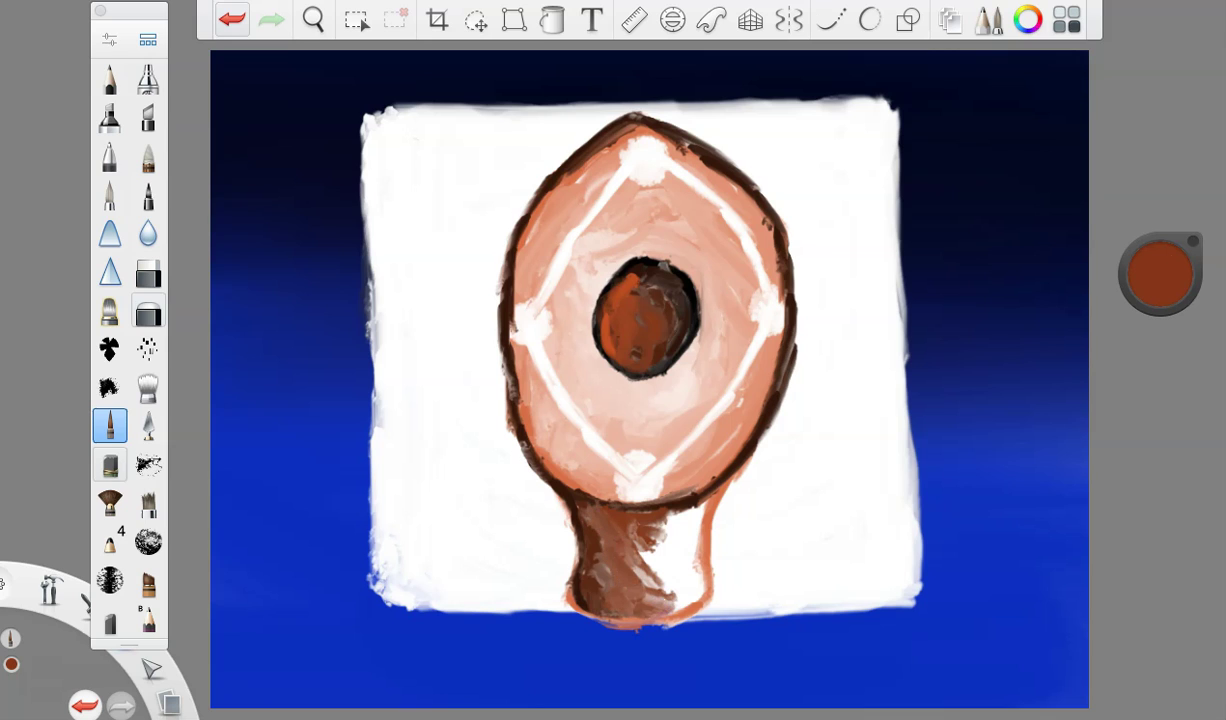
Fill the rest of the neck with progressively lighter orange towards its right edge
drag(1162, 270, 1164, 252)
mouse_move(620, 515)
mouse_down()
mouse_move(677, 512)
mouse_move(595, 535)
mouse_move(640, 505)
mouse_move(650, 583)
mouse_up()
drag(1147, 274, 1147, 252)
mouse_move(706, 505)
mouse_down()
mouse_move(677, 555)
mouse_move(698, 560)
mouse_move(642, 583)
mouse_up()
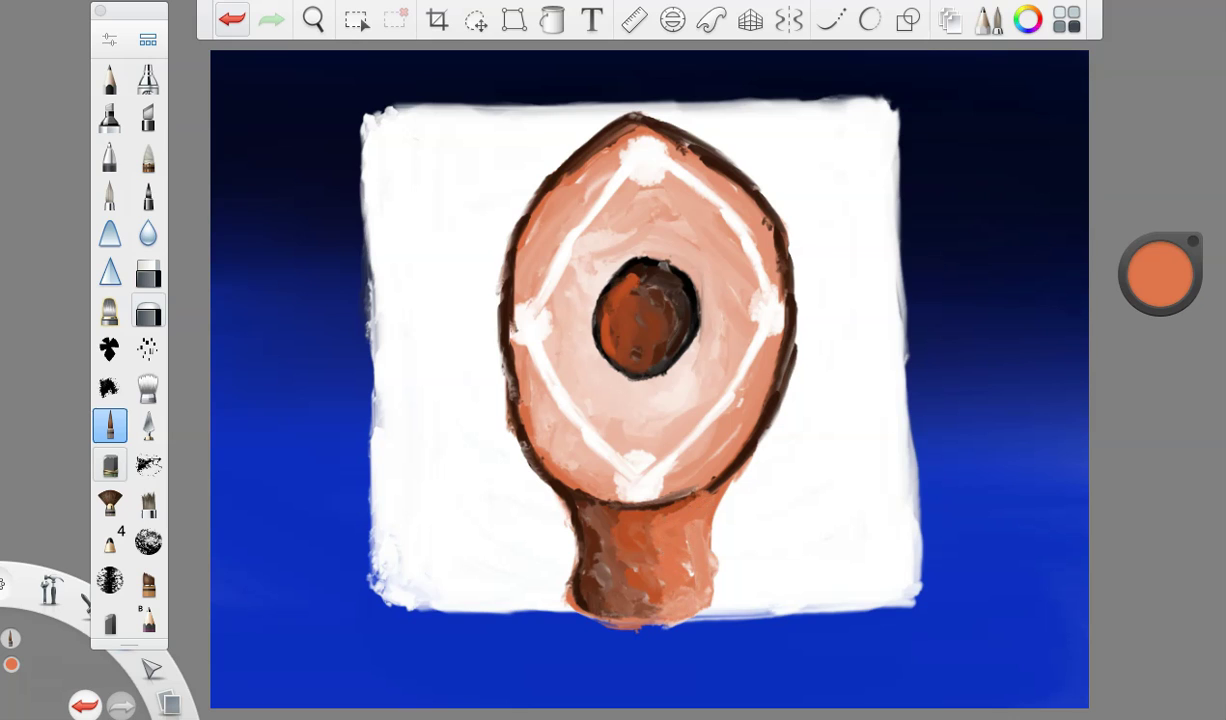
With a smaller bright red brush, paint the top and left dots with wavy lines running to the centre
click(1161, 275)
click(1207, 287)
drag(1160, 274, 1197, 274)
mouse_move(638, 156)
mouse_down()
mouse_move(649, 174)
mouse_move(650, 160)
mouse_up()
click(232, 20)
click(232, 20)
click(109, 39)
drag(255, 332, 241, 332)
click(203, 82)
drag(640, 160, 645, 226)
drag(529, 329, 527, 329)
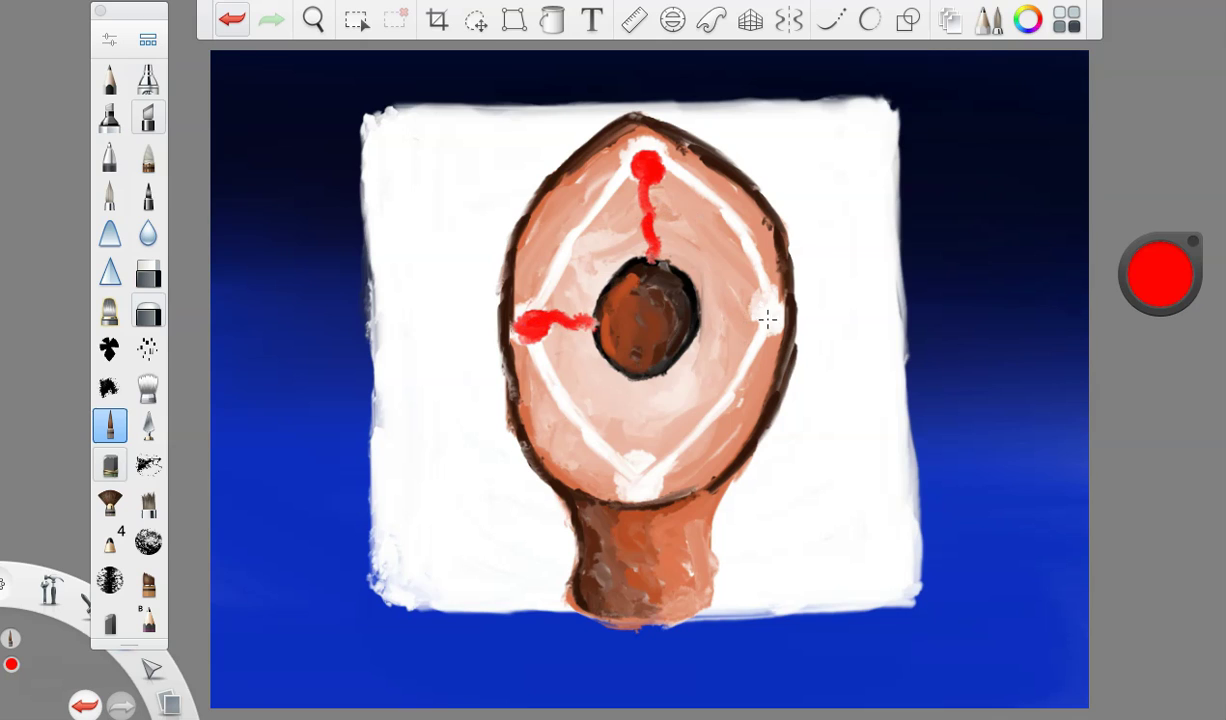
Paint the right and bottom dots red with wavy lines to the centre, and shade the lines with dark red at 38% luminance
drag(763, 309, 693, 318)
drag(640, 468, 650, 477)
drag(637, 418, 643, 379)
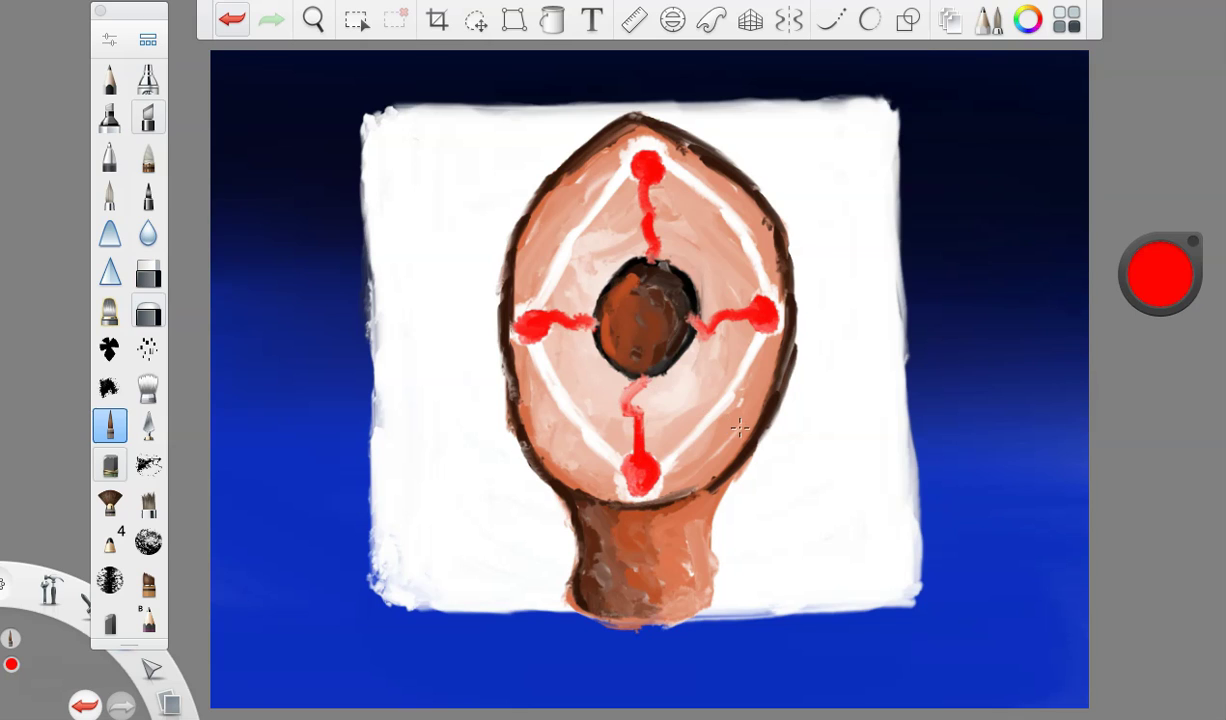
drag(1160, 275, 1160, 410)
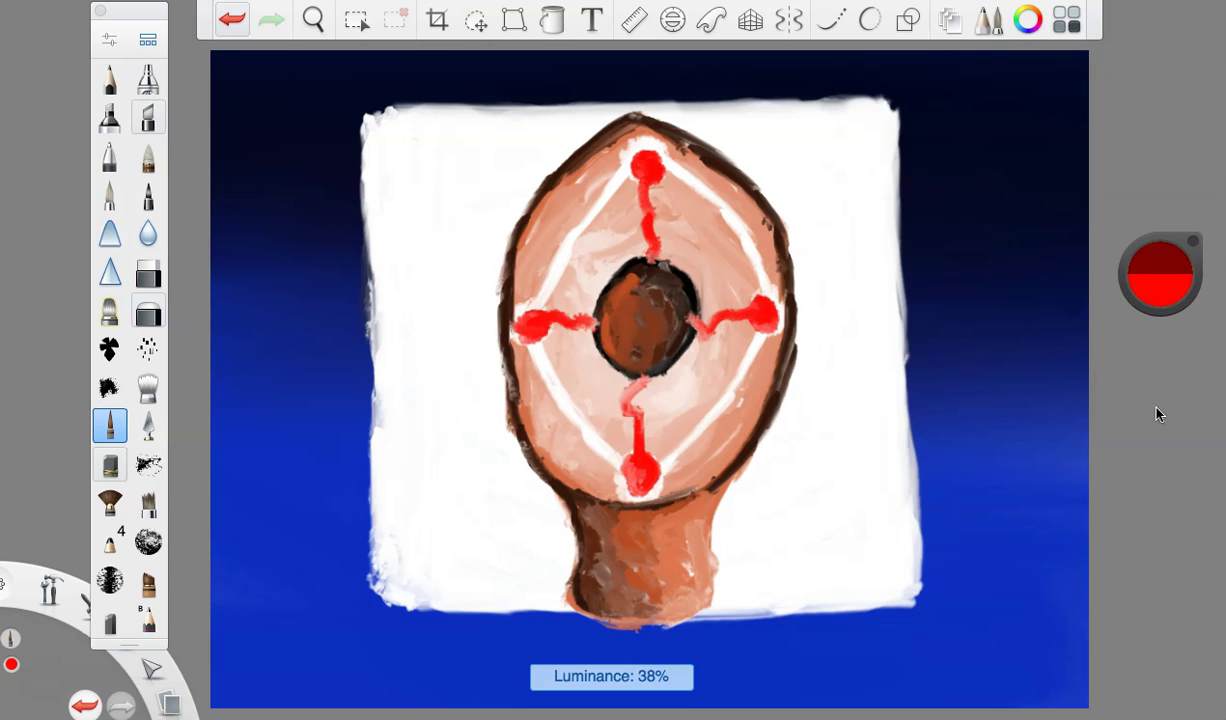
drag(684, 322, 703, 340)
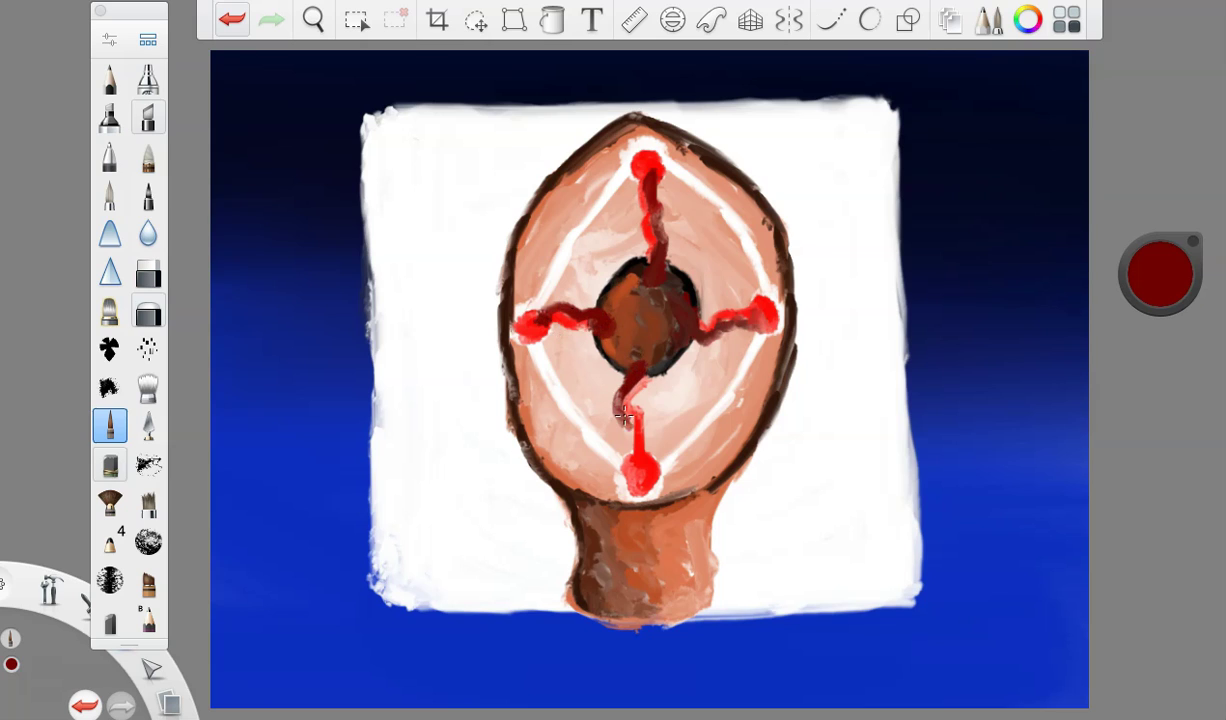
Trace the diamond's two lower edges in black with a brush size of 11.7
mouse_move(1160, 282)
click(1159, 307)
click(109, 40)
drag(243, 331, 237, 331)
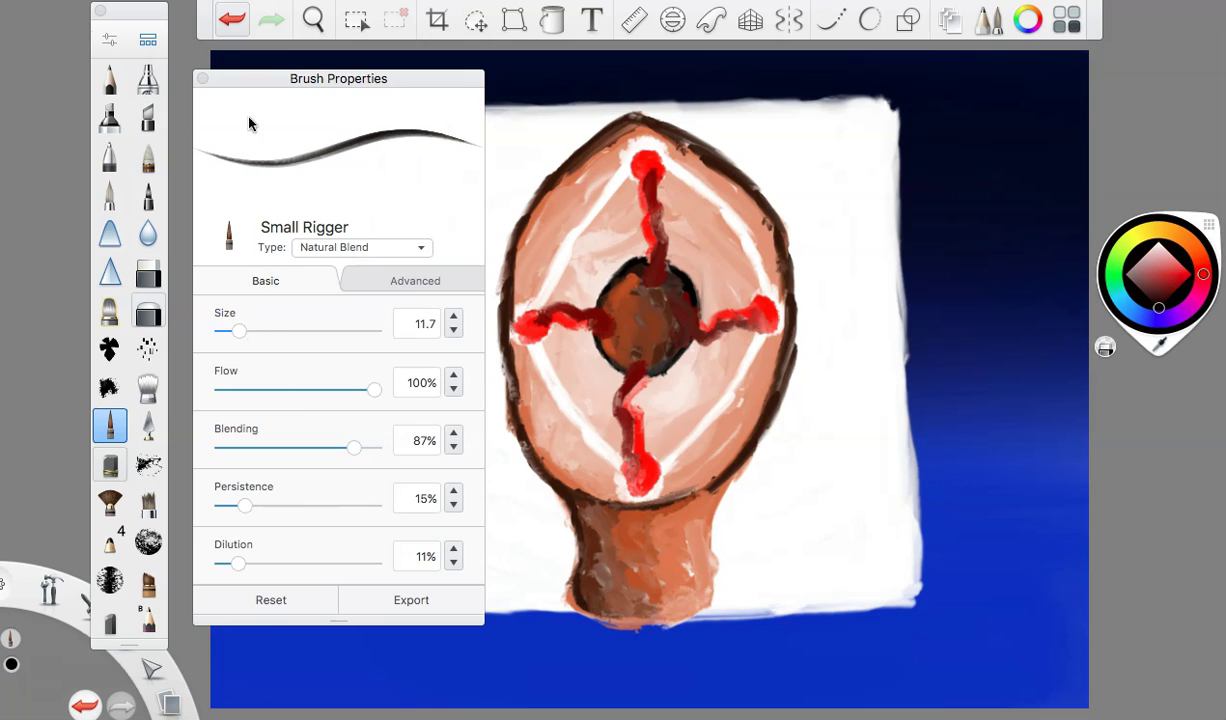
click(203, 78)
key(ctrl+z)
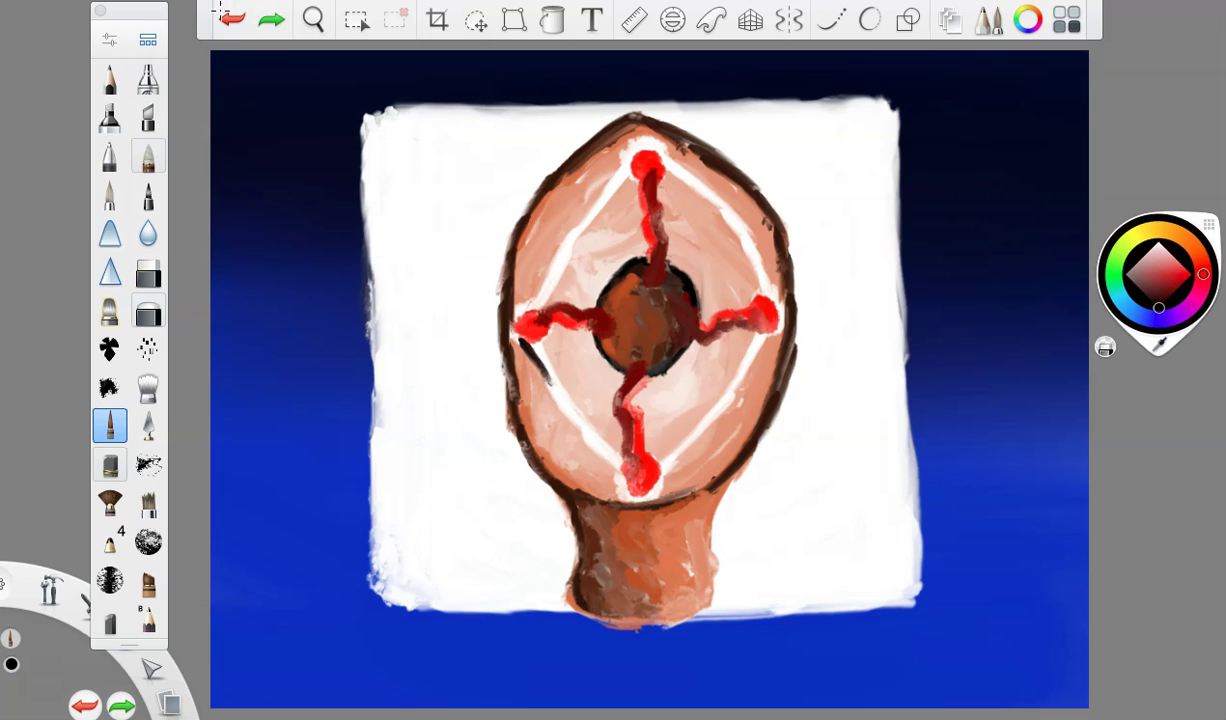
mouse_move(522, 345)
mouse_down()
mouse_move(553, 410)
mouse_move(615, 478)
mouse_move(668, 470)
mouse_up()
mouse_move(765, 355)
mouse_down()
mouse_move(682, 466)
mouse_move(693, 463)
mouse_up()
click(231, 21)
Trace the diamond's two upper edges in black, undoing faulty strokes
mouse_move(622, 150)
mouse_down()
mouse_move(677, 165)
mouse_move(778, 310)
mouse_up()
key(ctrl+z)
key(ctrl+z)
mouse_move(625, 148)
mouse_down()
mouse_move(578, 196)
mouse_move(527, 295)
mouse_up()
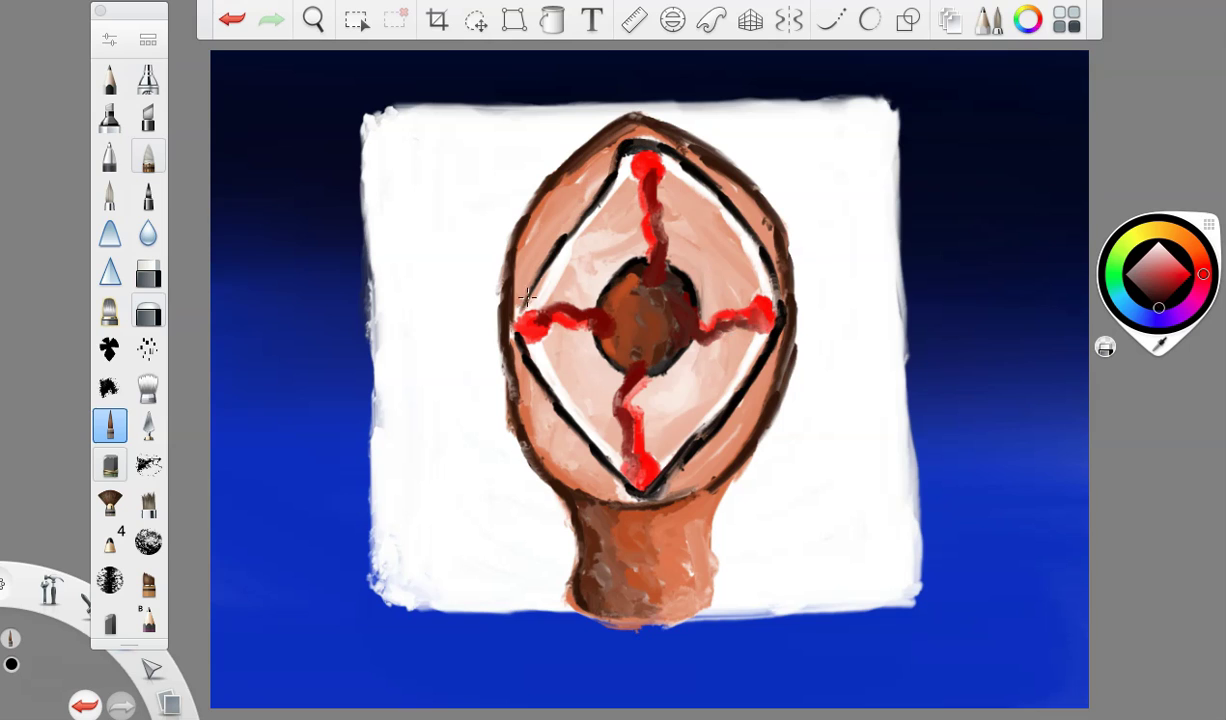
Paint four black ovals around the centre circle inside the diamond and add a purple spot to each
drag(582, 228, 585, 260)
mouse_move(717, 258)
mouse_down()
mouse_move(710, 248)
mouse_move(713, 258)
mouse_up()
drag(576, 386, 578, 380)
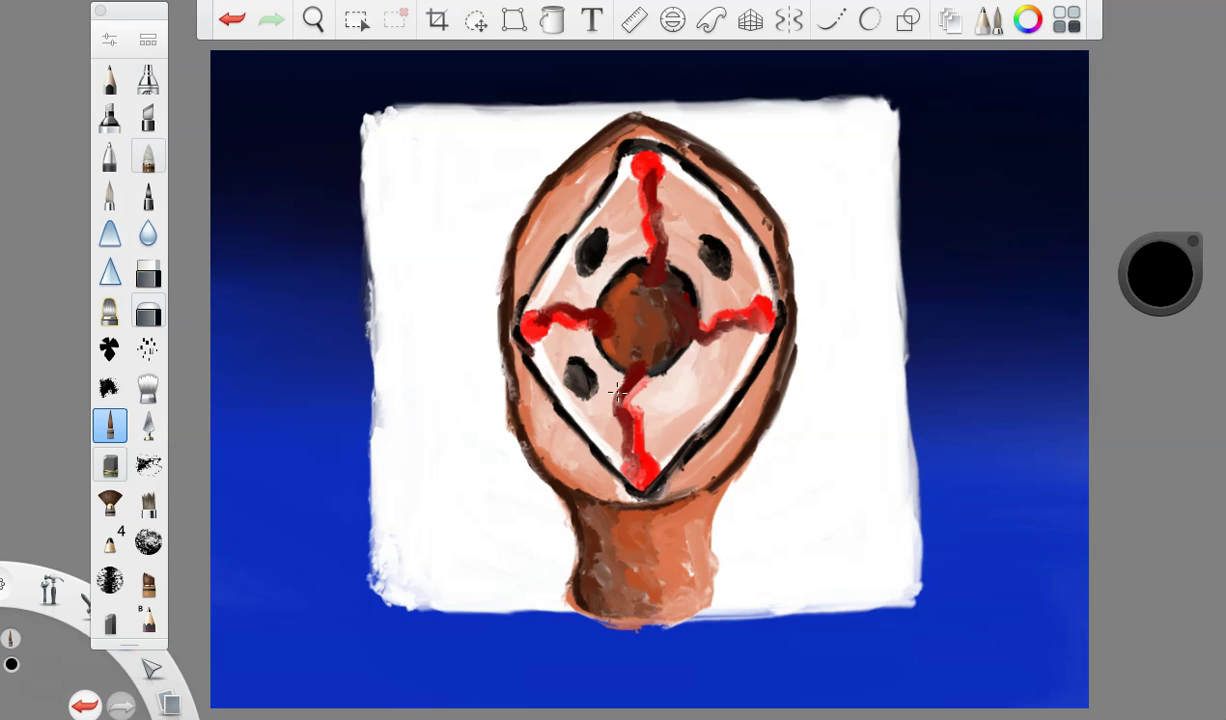
mouse_move(703, 386)
mouse_down()
mouse_move(688, 367)
mouse_move(687, 392)
mouse_up()
click(1179, 313)
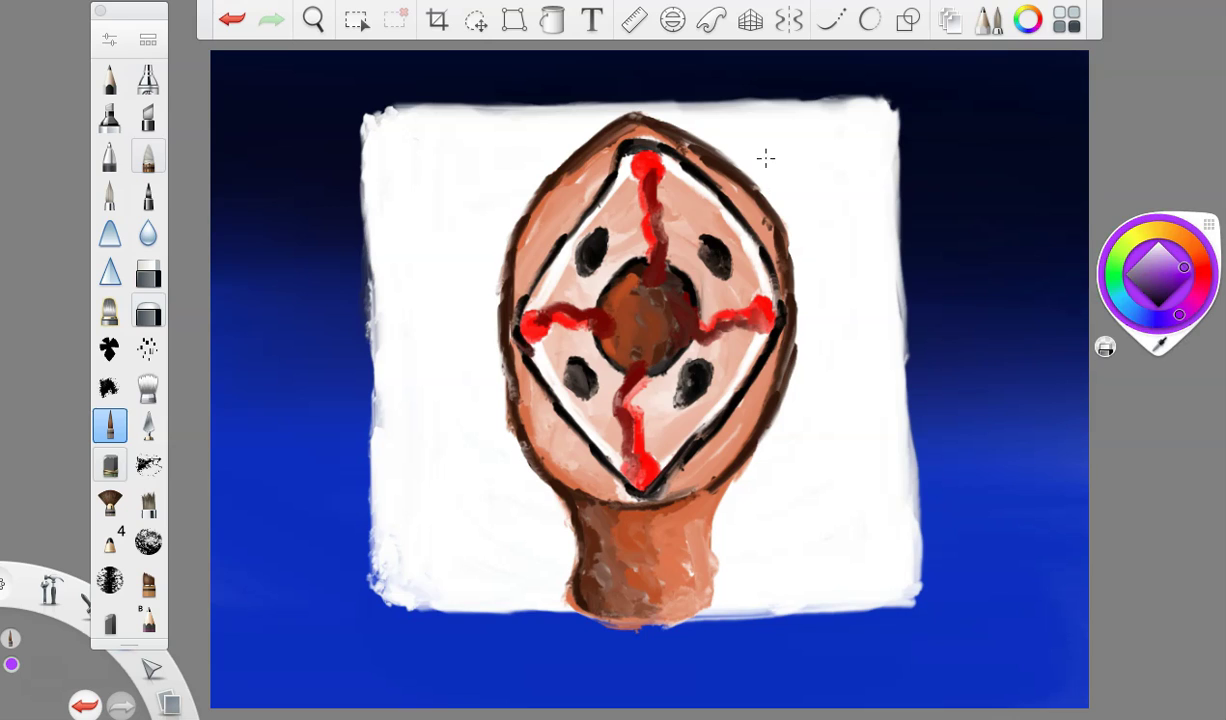
drag(589, 250, 587, 262)
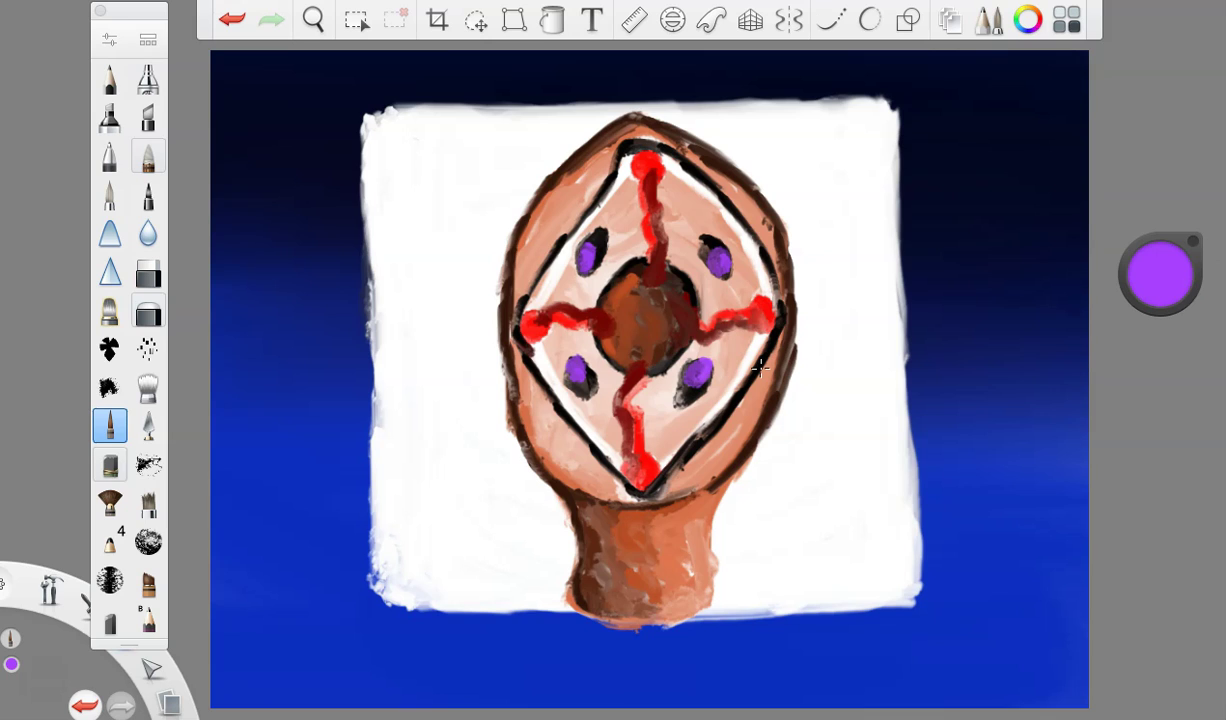
Shade the left side of the neck with burnt orange and dark brown strokes
click(1160, 275)
click(1121, 265)
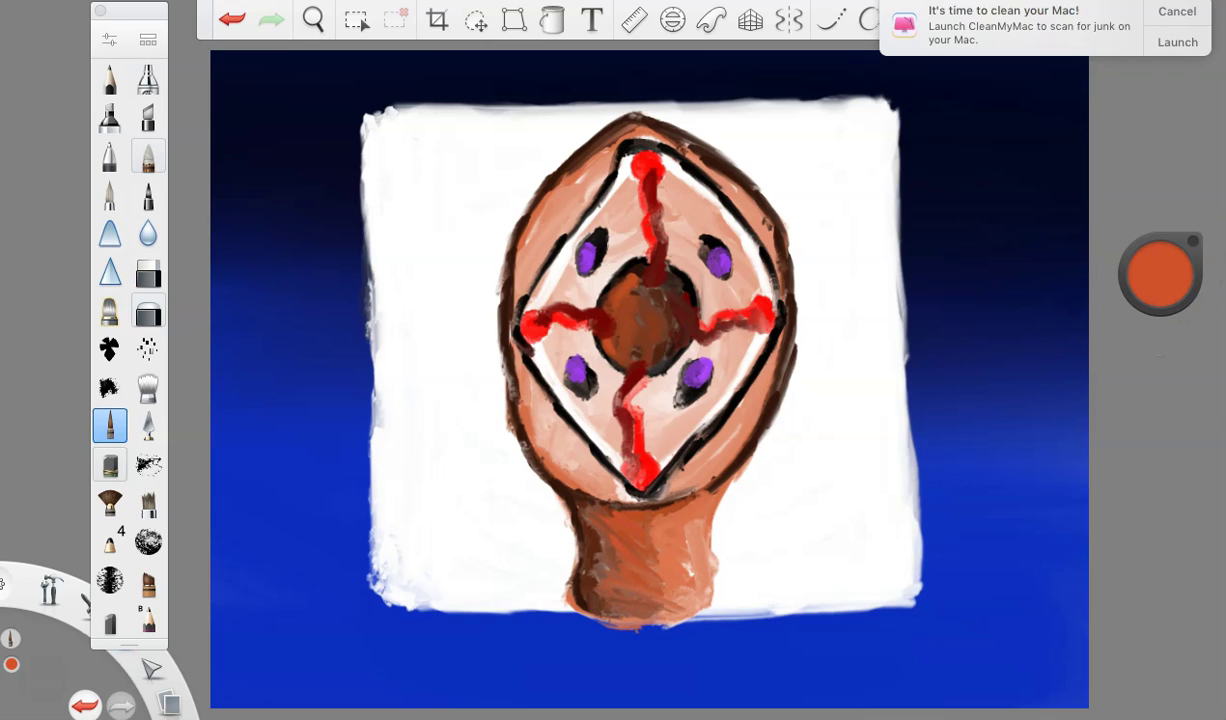
drag(1159, 278, 1158, 345)
drag(585, 515, 607, 594)
mouse_move(581, 514)
mouse_down()
mouse_move(580, 575)
mouse_move(600, 590)
mouse_up()
Add dark brown shading strokes in the upper-left, lower-left and upper-right areas between the diamond and the oval's outline
drag(575, 152, 526, 254)
click(229, 22)
mouse_move(577, 152)
mouse_down()
mouse_move(524, 245)
mouse_move(541, 237)
mouse_up()
drag(512, 367, 569, 468)
drag(696, 153, 773, 249)
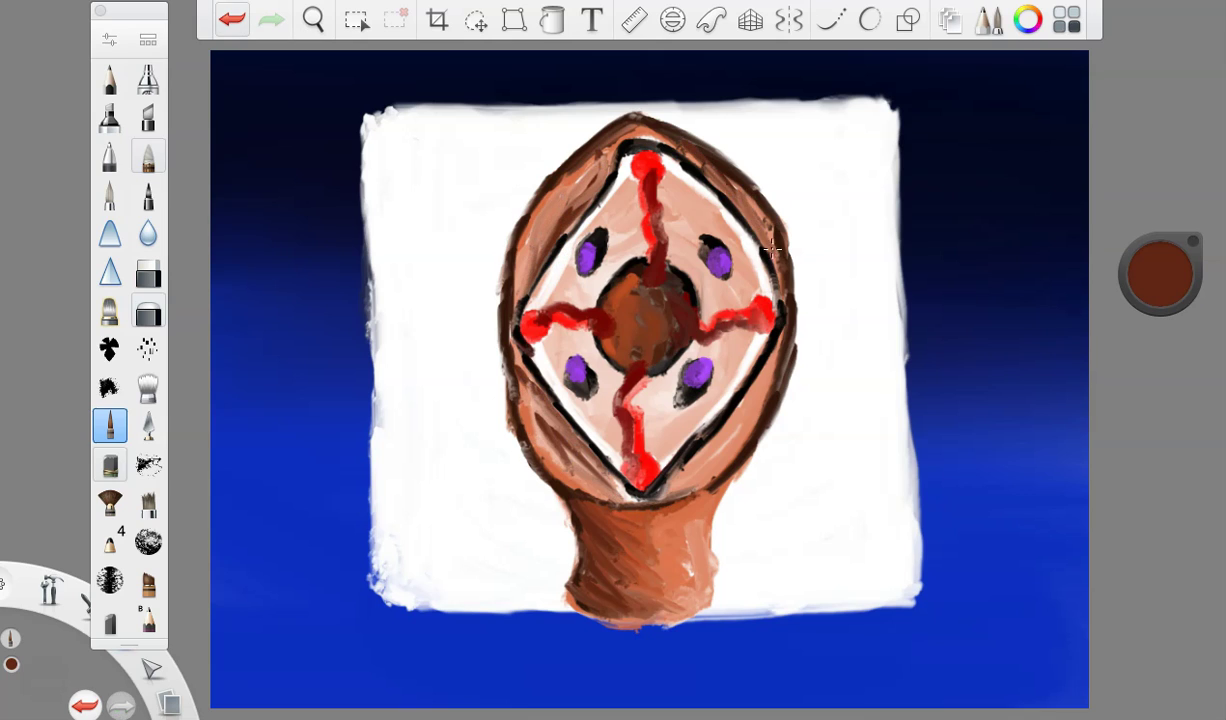
Blend reddish-brown strokes into the border areas between the diamond and the oval's outline
drag(1158, 274, 1152, 190)
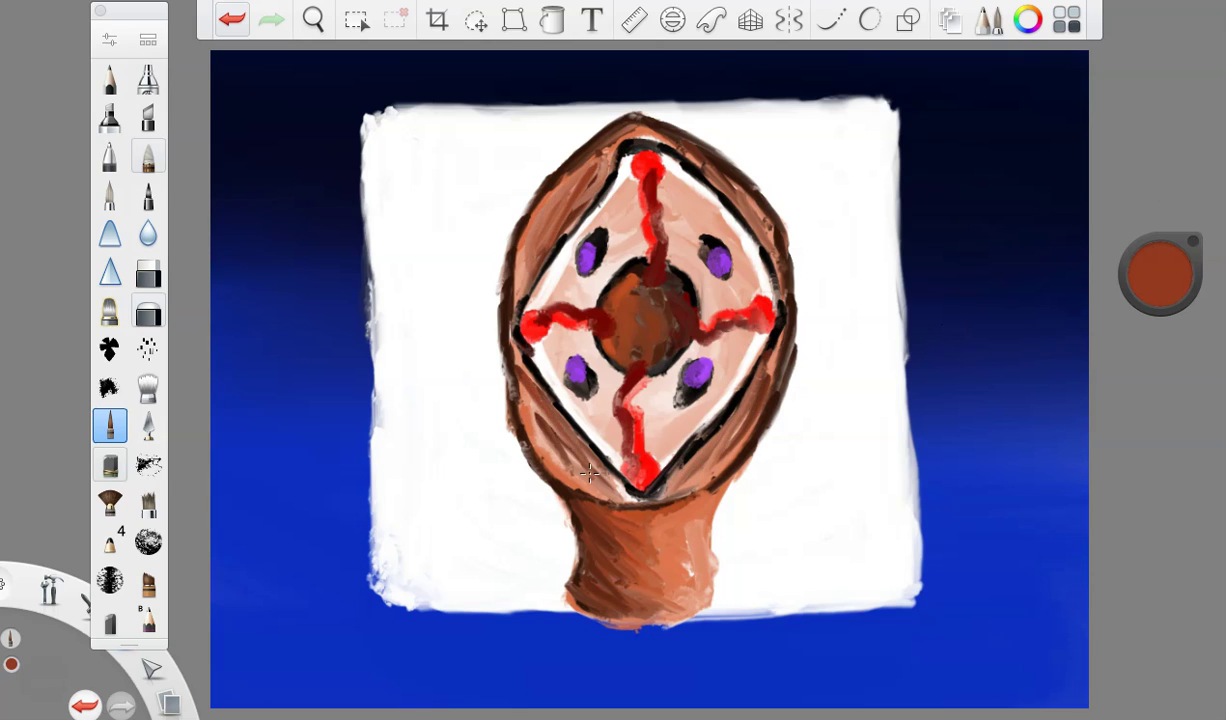
drag(762, 409, 678, 488)
drag(700, 160, 778, 241)
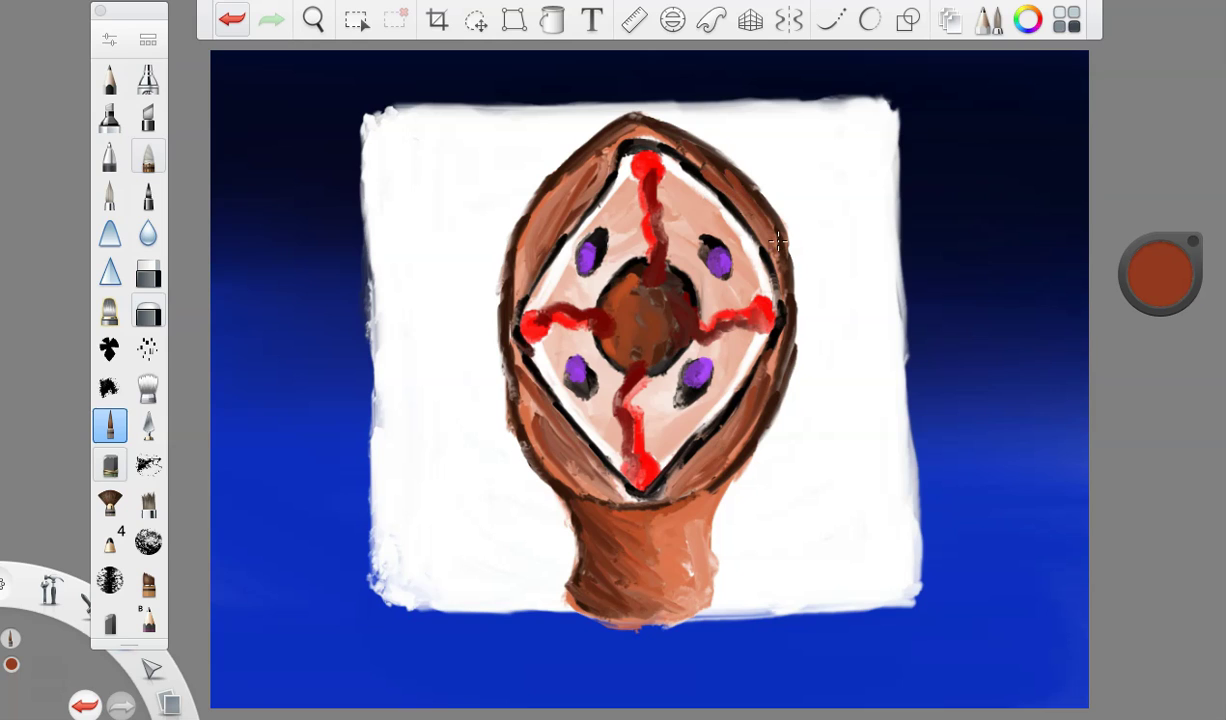
Draw straight black lines outward from the diamond's left, right and bottom corners, and undo the extra stroke at the top
click(1158, 274)
click(1158, 306)
drag(505, 322, 397, 332)
drag(784, 318, 888, 314)
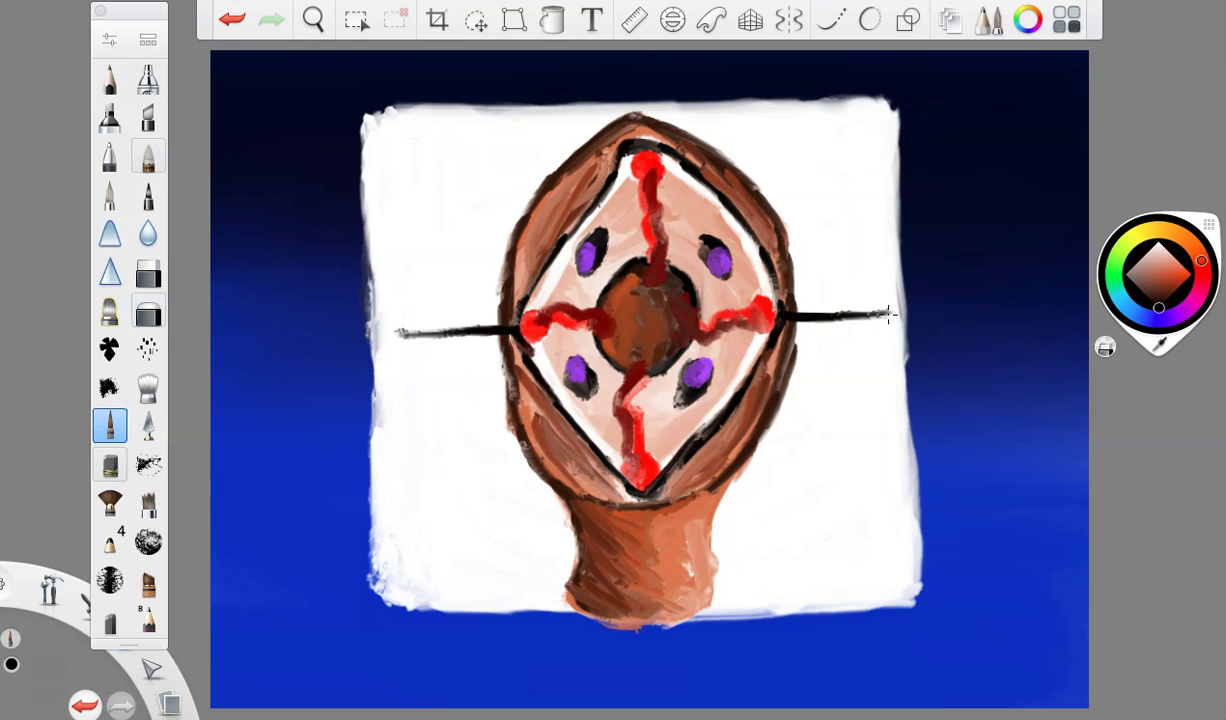
drag(637, 490, 637, 597)
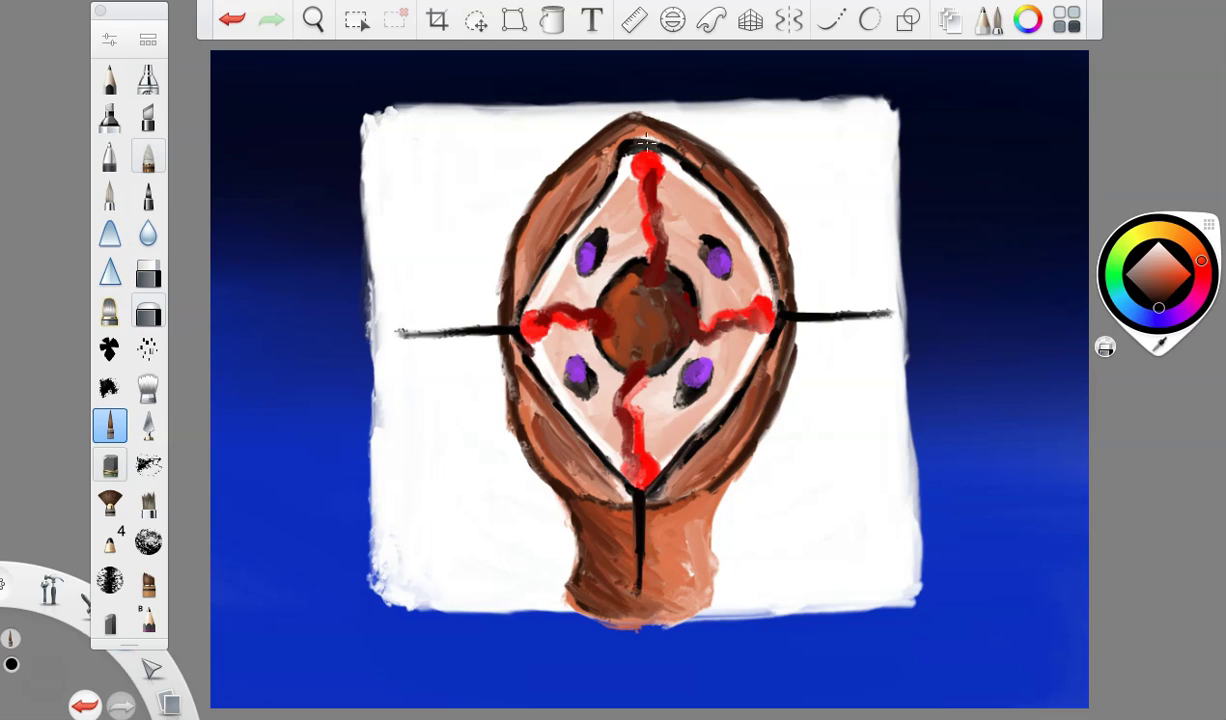
mouse_move(636, 147)
mouse_down()
mouse_move(612, 112)
mouse_move(582, 128)
mouse_move(596, 206)
mouse_move(643, 240)
mouse_up()
click(232, 22)
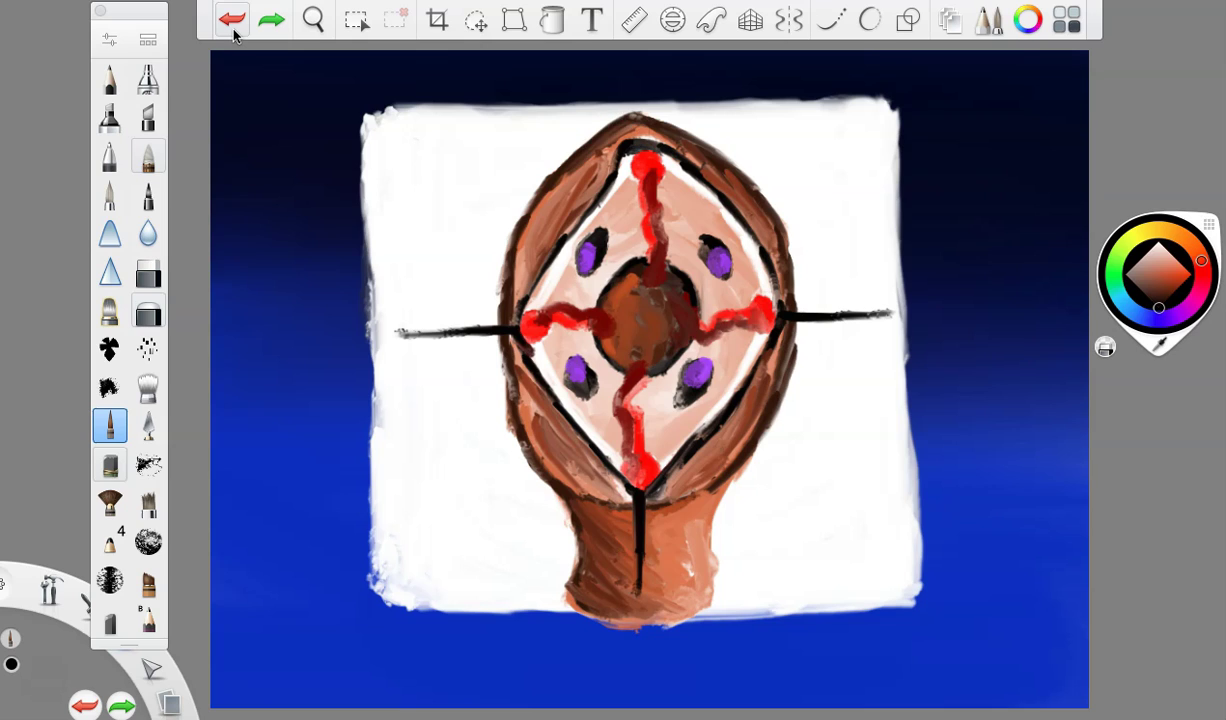
Add white highlights to the four purple spots and light red highlights to the red dots at the diamond's corners
click(1159, 243)
drag(586, 252, 582, 265)
click(724, 259)
click(571, 371)
click(705, 374)
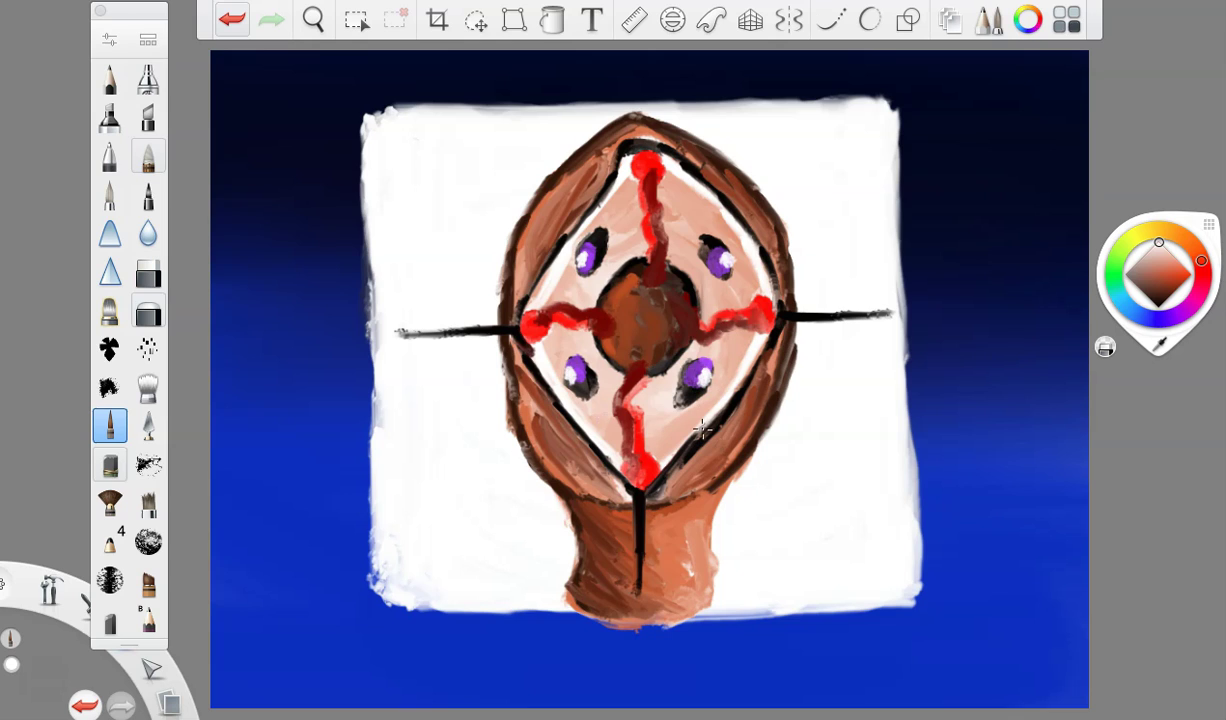
click(1203, 274)
click(1178, 263)
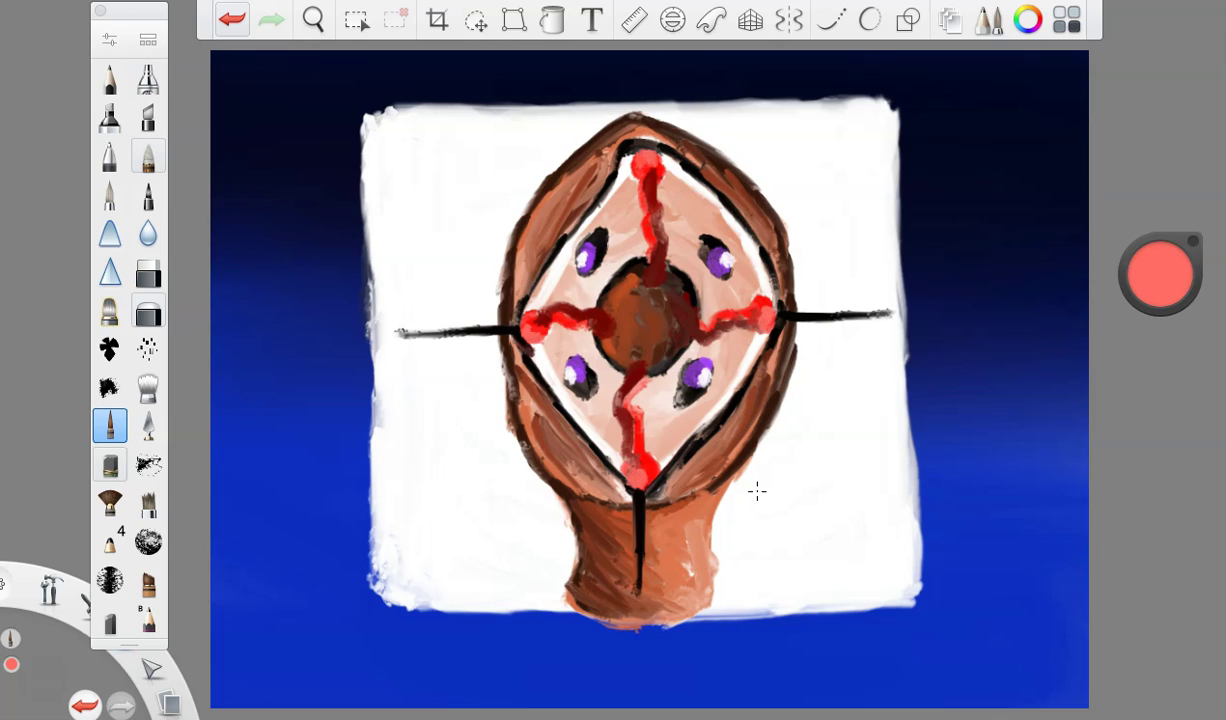
Deepen the left side of the neck with dark brown strokes and add burnt orange strokes over them
click(1202, 262)
click(1167, 282)
drag(1160, 270, 1156, 408)
drag(596, 527, 604, 549)
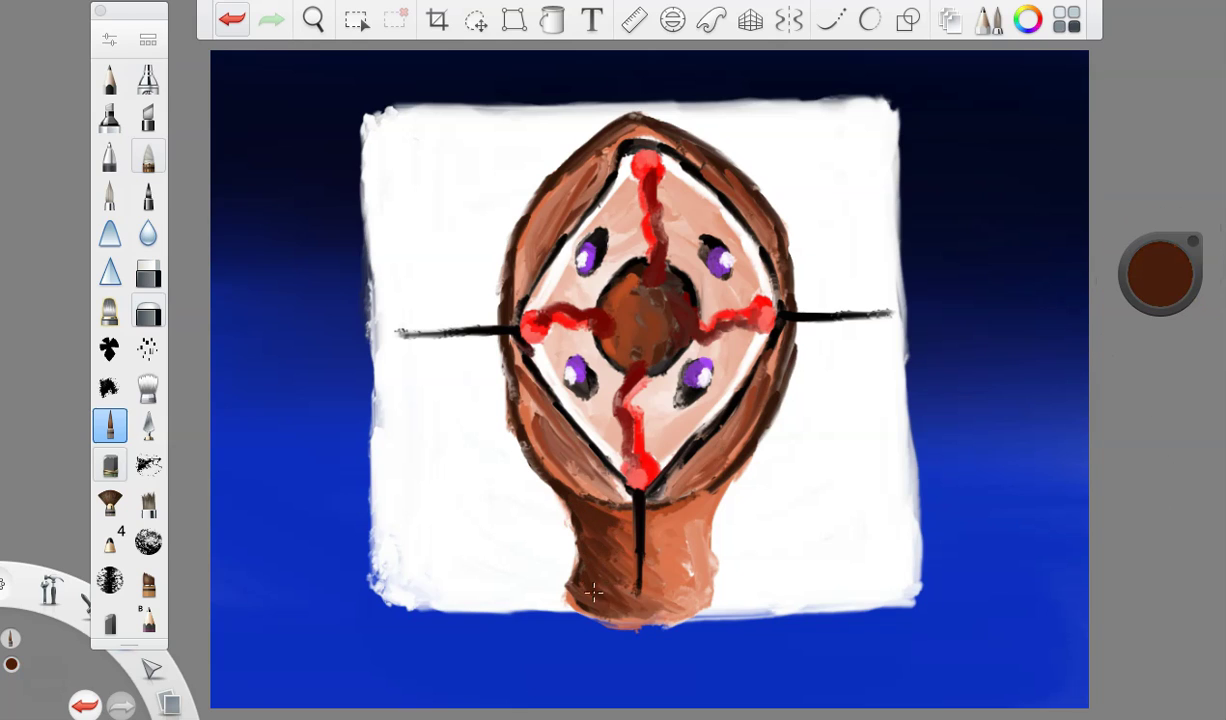
drag(1165, 282, 1150, 200)
mouse_move(586, 492)
mouse_down()
mouse_move(602, 543)
mouse_move(597, 586)
mouse_up()
drag(570, 560, 603, 595)
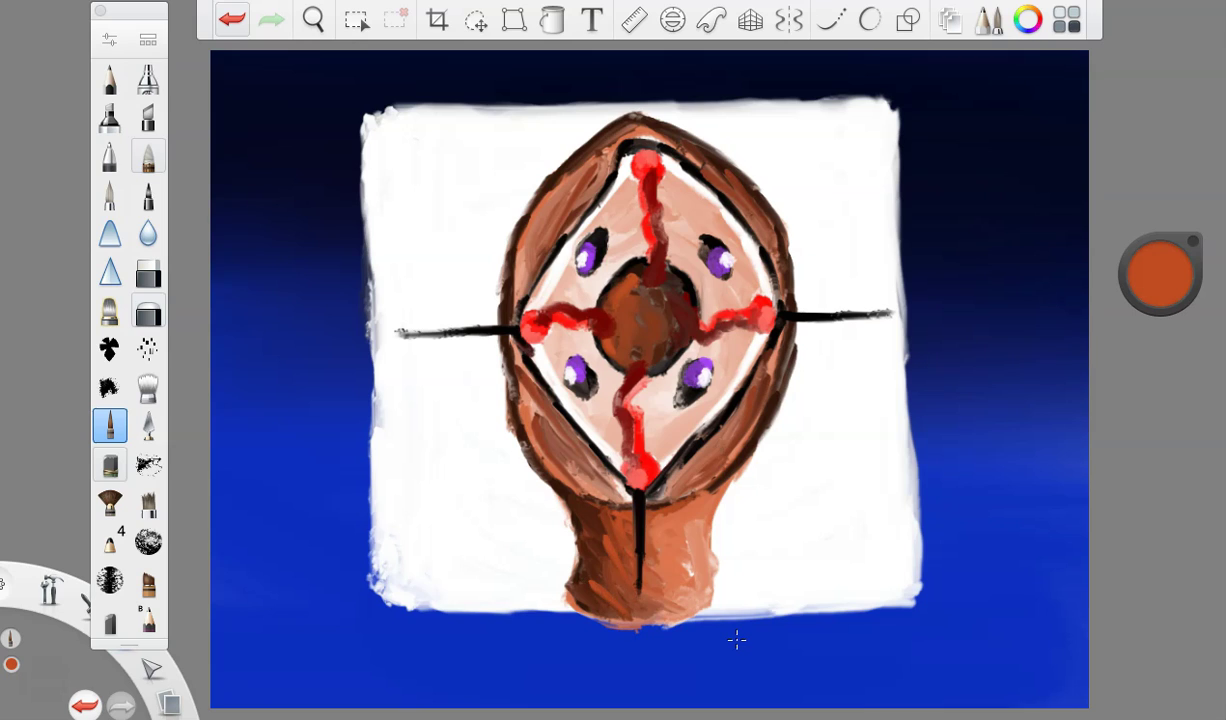
Brush peach strokes onto the neck's right side and the border around the diamond, with pale pink highlights on the neck's right side
drag(1160, 280, 1110, 110)
mouse_move(673, 475)
mouse_down()
mouse_move(667, 505)
mouse_move(684, 541)
mouse_move(673, 566)
mouse_up()
drag(656, 497, 640, 576)
drag(527, 394, 546, 454)
mouse_move(558, 172)
mouse_down()
mouse_move(520, 248)
mouse_move(505, 245)
mouse_up()
drag(708, 172, 743, 236)
drag(675, 155, 708, 166)
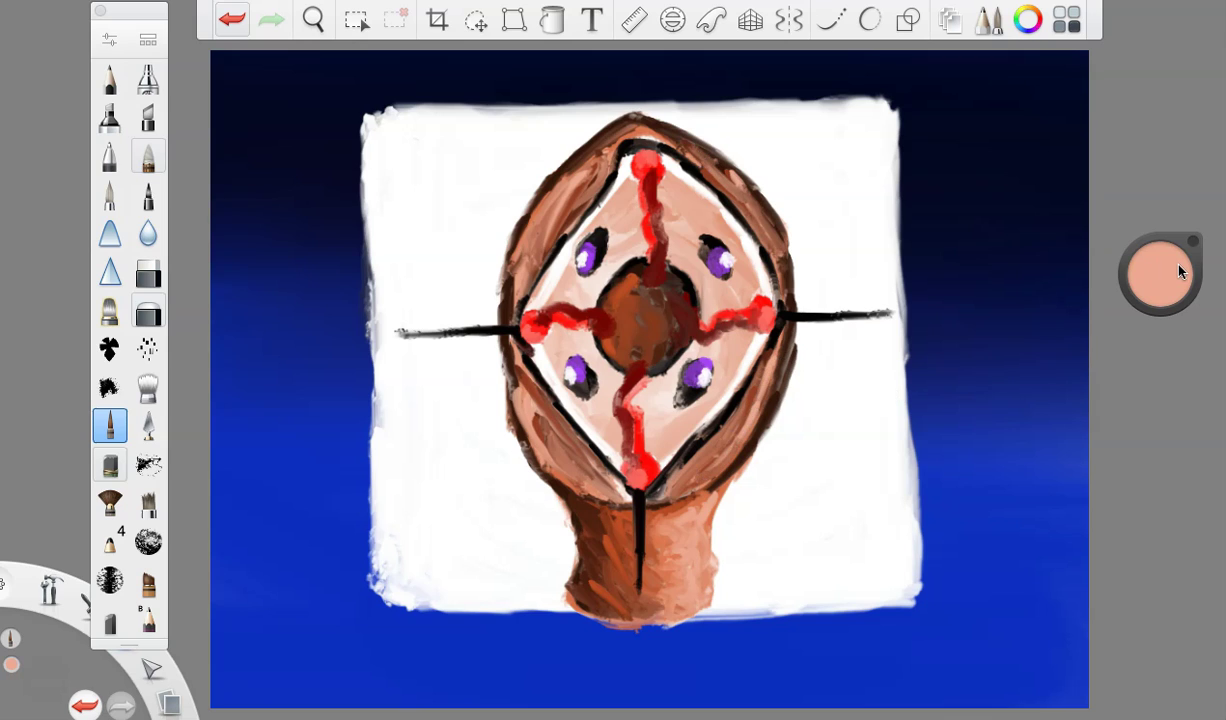
drag(11, 664, 11, 632)
mouse_move(721, 491)
mouse_down()
mouse_move(694, 524)
mouse_move(702, 590)
mouse_up()
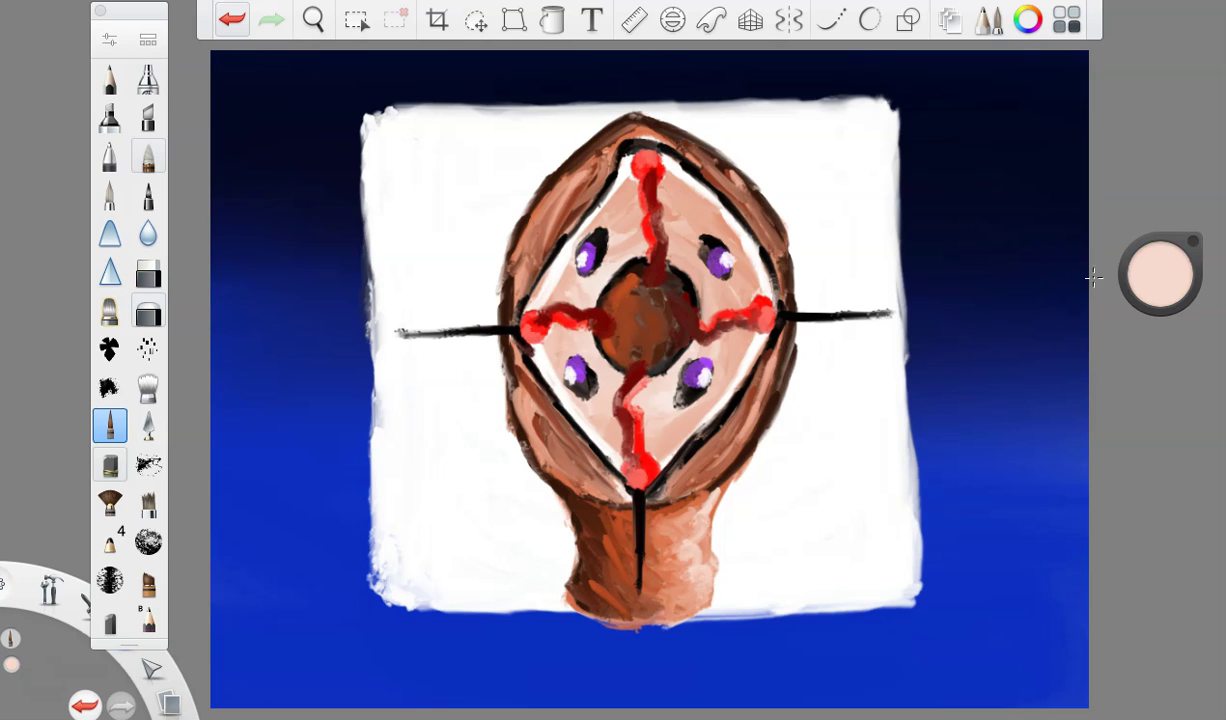
Reinforce the head's oval outline and the neck's left edge with very dark brown strokes
click(1175, 280)
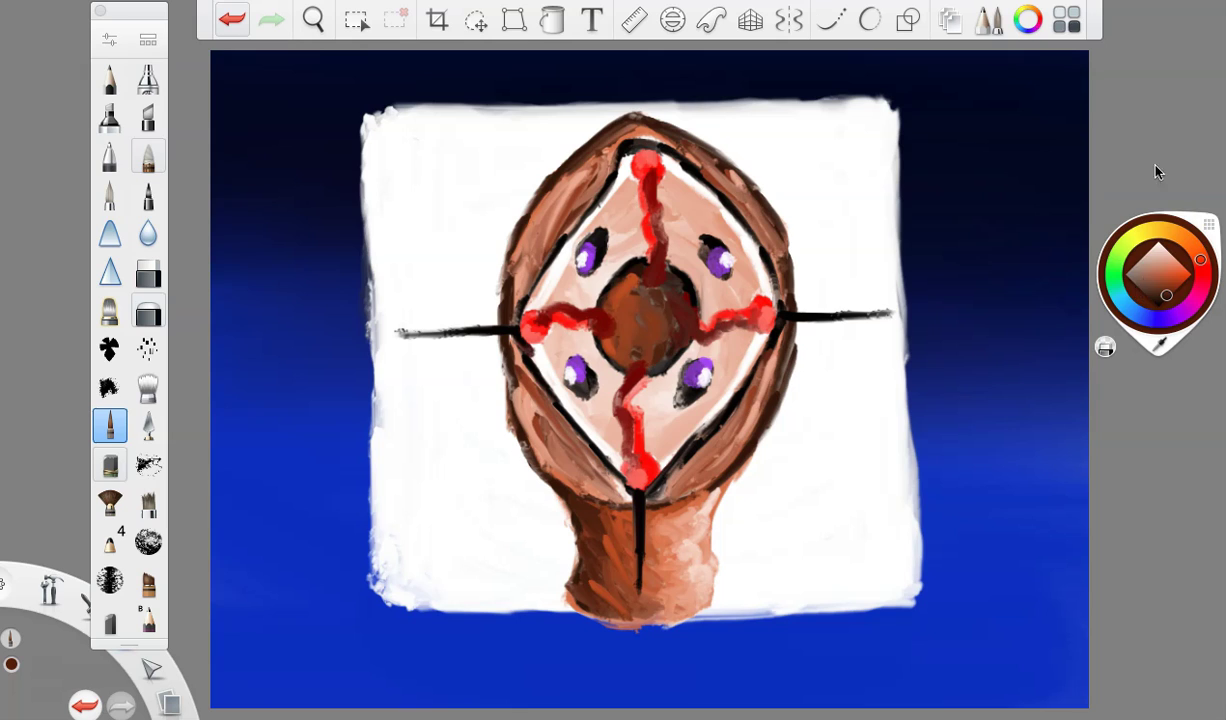
mouse_move(1160, 274)
mouse_down()
mouse_move(1160, 255)
mouse_move(1155, 283)
mouse_up()
click(108, 39)
click(108, 39)
mouse_move(513, 234)
mouse_down()
mouse_move(503, 312)
mouse_move(525, 462)
mouse_move(556, 484)
mouse_up()
mouse_move(515, 205)
mouse_down()
mouse_move(586, 153)
mouse_move(617, 108)
mouse_move(712, 172)
mouse_move(770, 298)
mouse_up()
mouse_move(791, 343)
mouse_down()
mouse_move(714, 489)
mouse_move(663, 506)
mouse_move(769, 368)
mouse_up()
drag(756, 411, 738, 442)
mouse_move(540, 496)
mouse_down()
mouse_move(556, 520)
mouse_move(540, 575)
mouse_move(580, 590)
mouse_move(586, 527)
mouse_move(555, 485)
mouse_move(589, 598)
mouse_up()
Texture the brown centre circle with very dark brown, burnt orange and light orange strokes
mouse_move(600, 330)
mouse_down()
mouse_move(590, 340)
mouse_move(595, 275)
mouse_move(605, 320)
mouse_move(615, 297)
mouse_up()
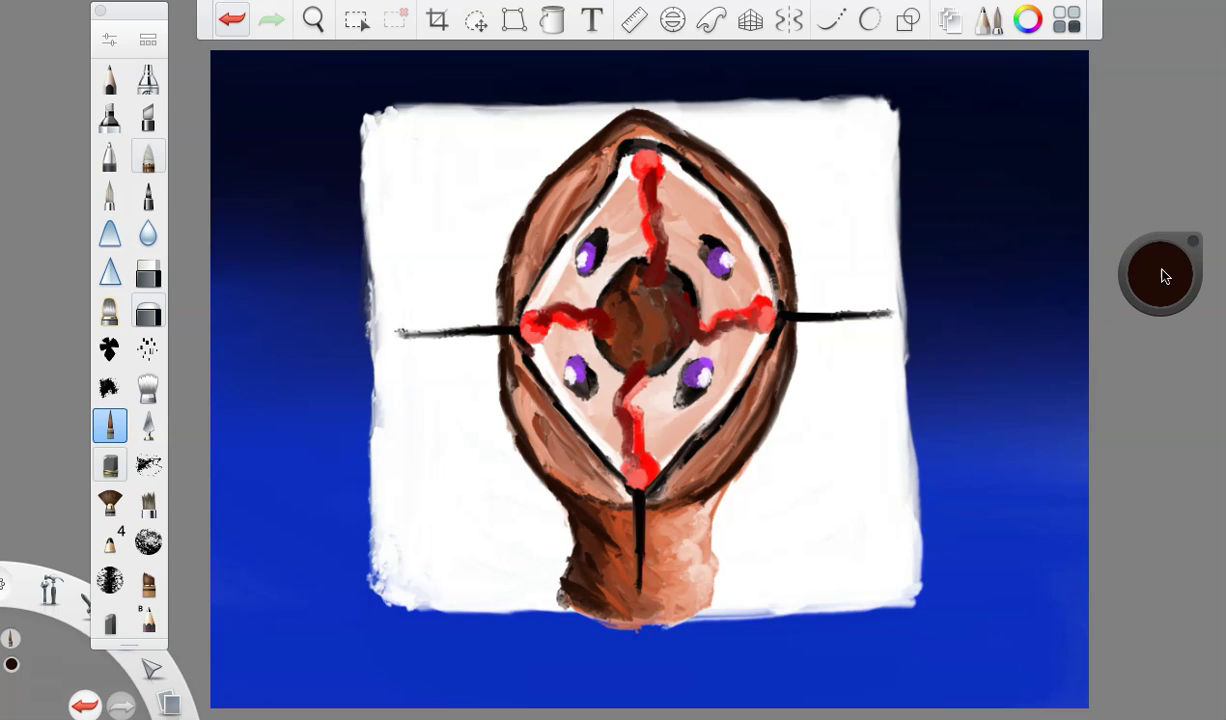
drag(1163, 274, 1164, 220)
drag(624, 300, 641, 324)
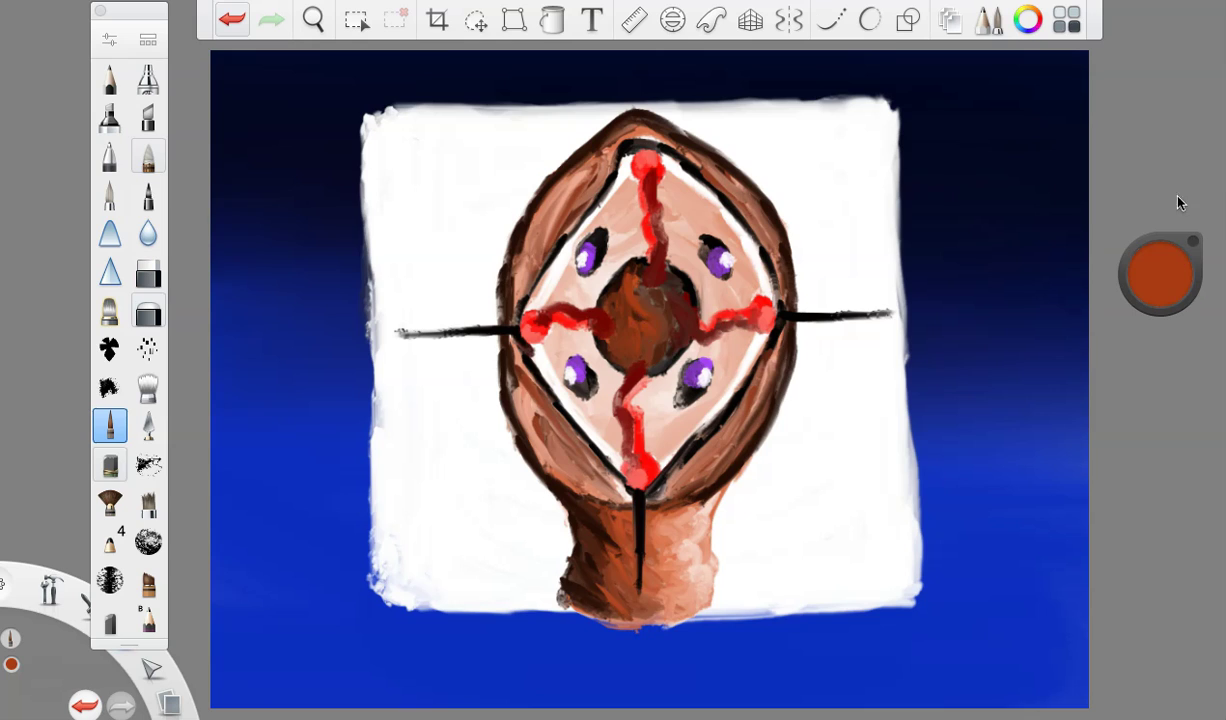
drag(1160, 274, 1120, 250)
mouse_move(600, 268)
mouse_down()
mouse_move(640, 340)
mouse_move(655, 265)
mouse_up()
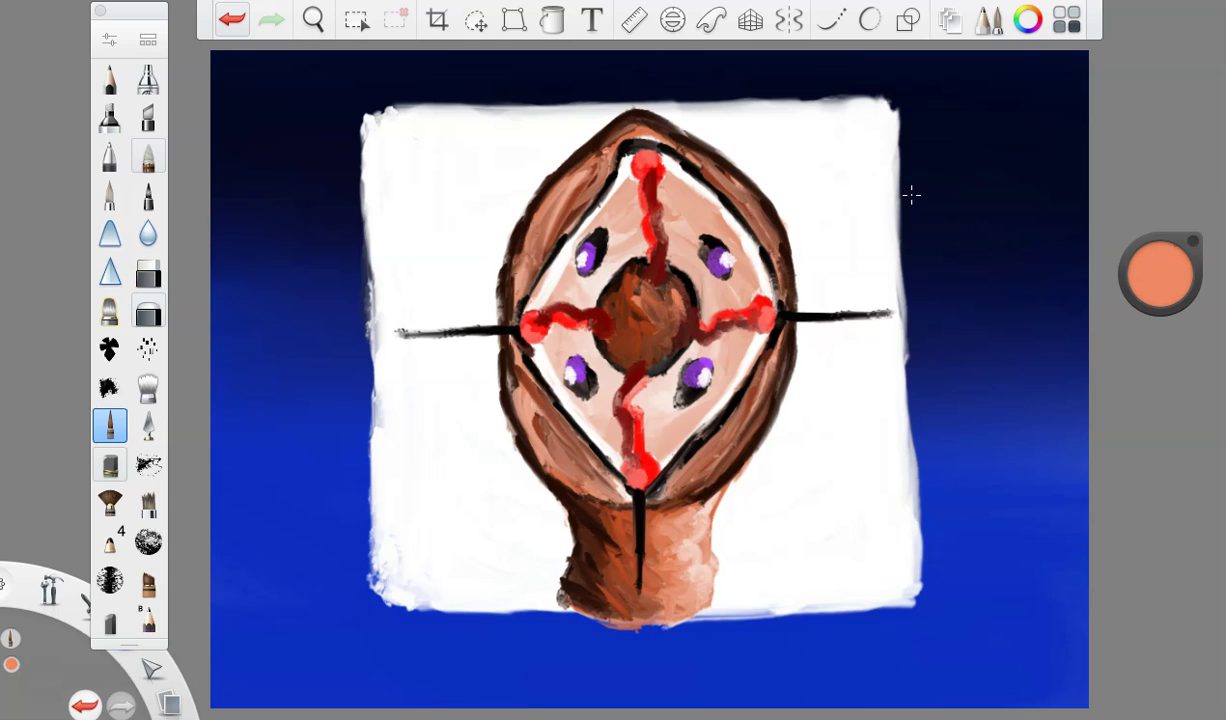
Set the colour to black and switch to the Pencil brush
click(1167, 277)
click(109, 79)
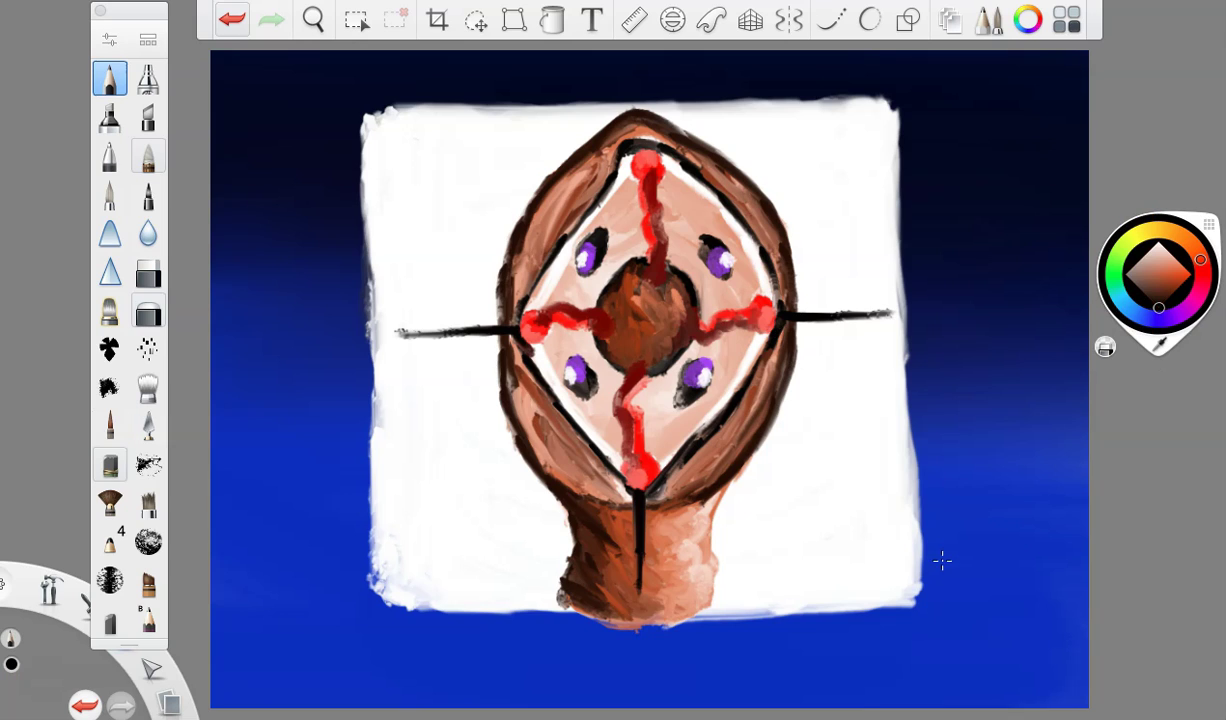